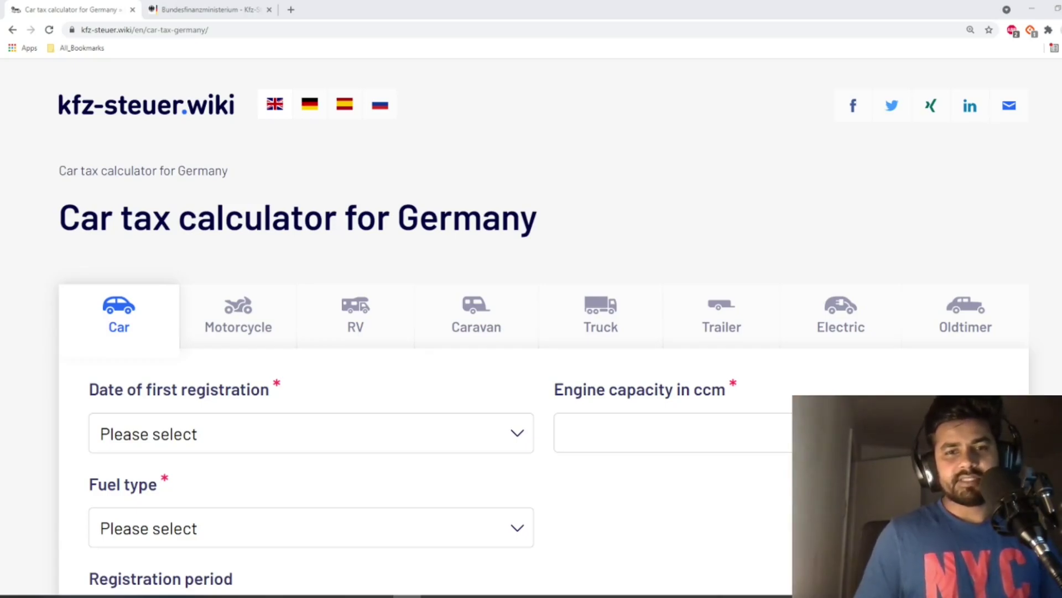
Choose the 01.01.2014 till 31.12.2020 registration period and Gasoline / Petrol / Wankel fuel
left_click(341, 444)
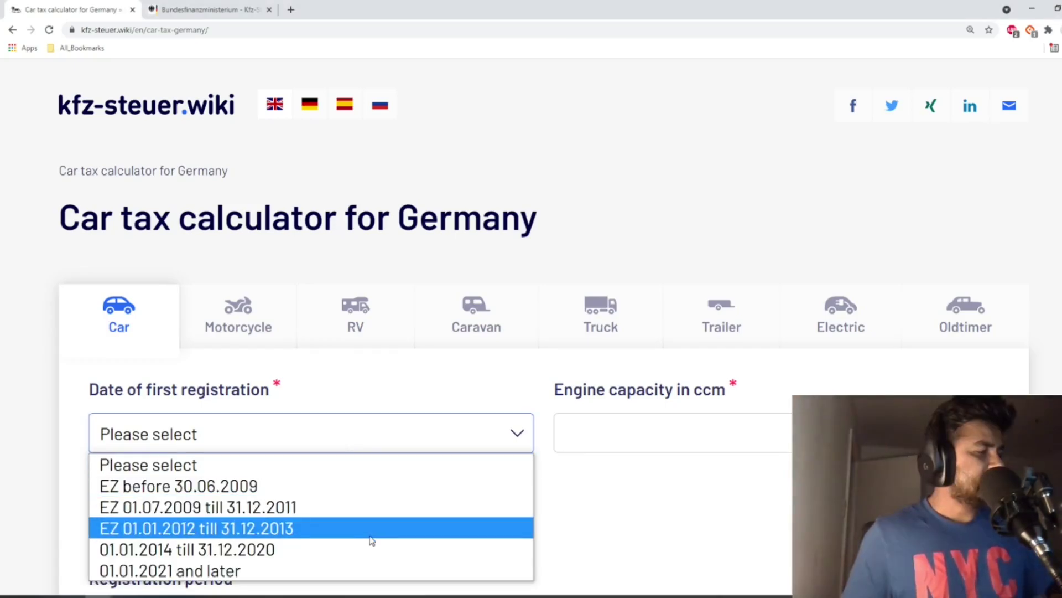
left_click(329, 554)
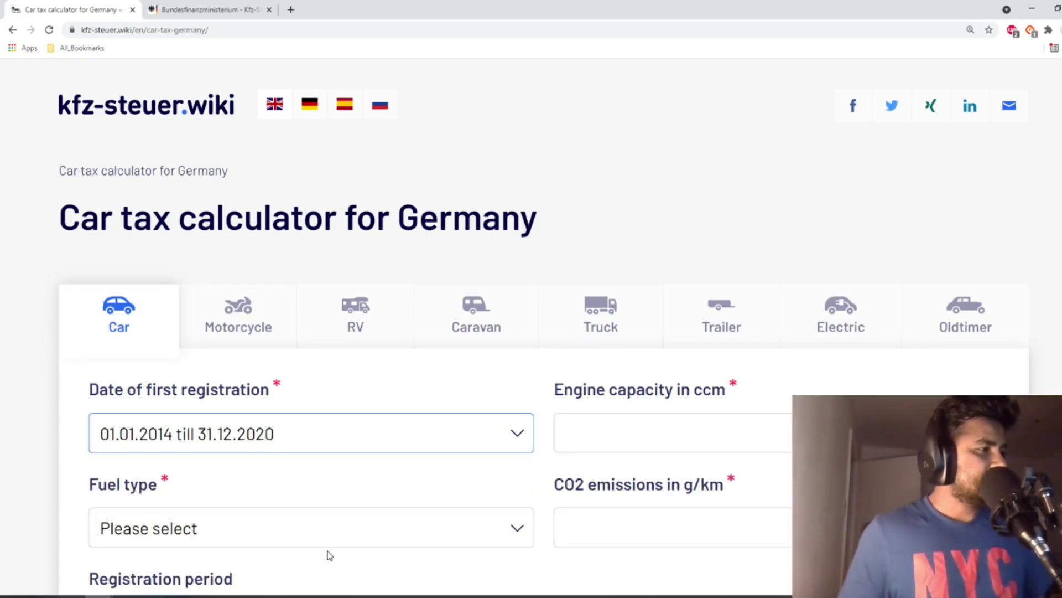
left_click(342, 528)
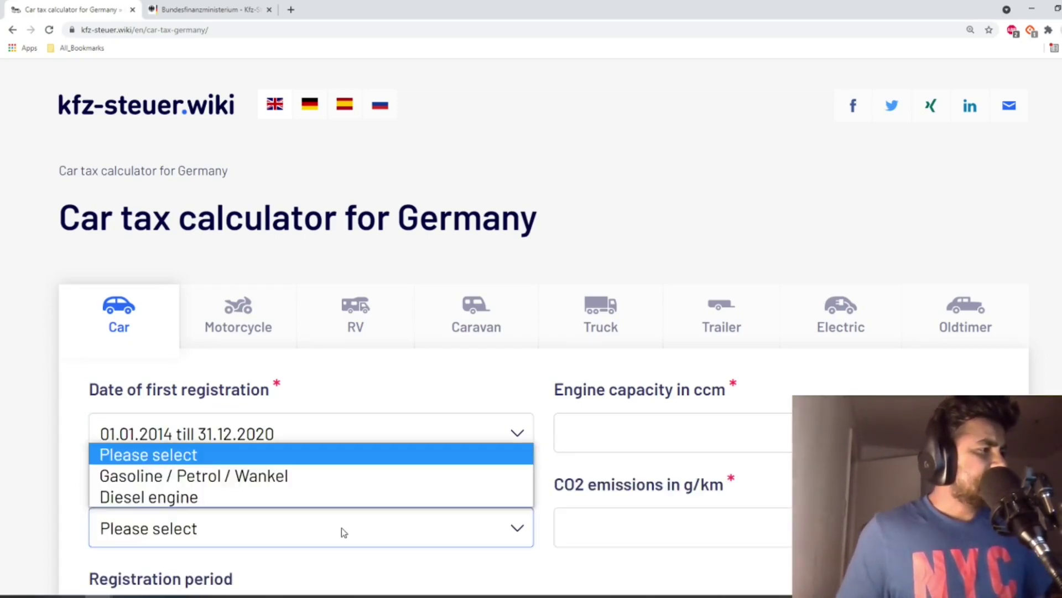
left_click(308, 477)
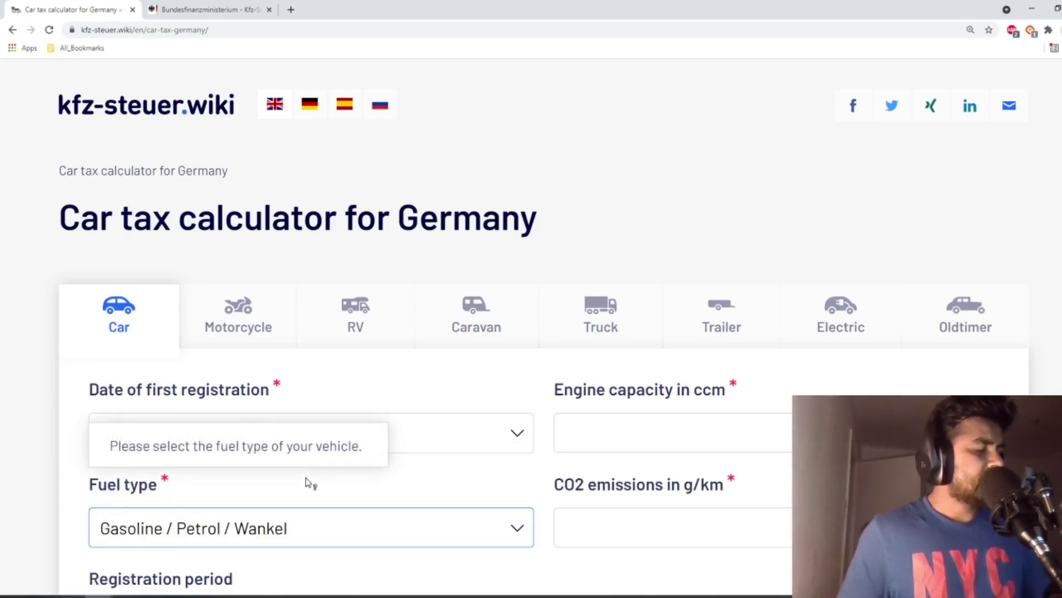
Enter 1499 ccm engine capacity and 119 g/km CO2 emissions
scroll(308, 482, "down", 2)
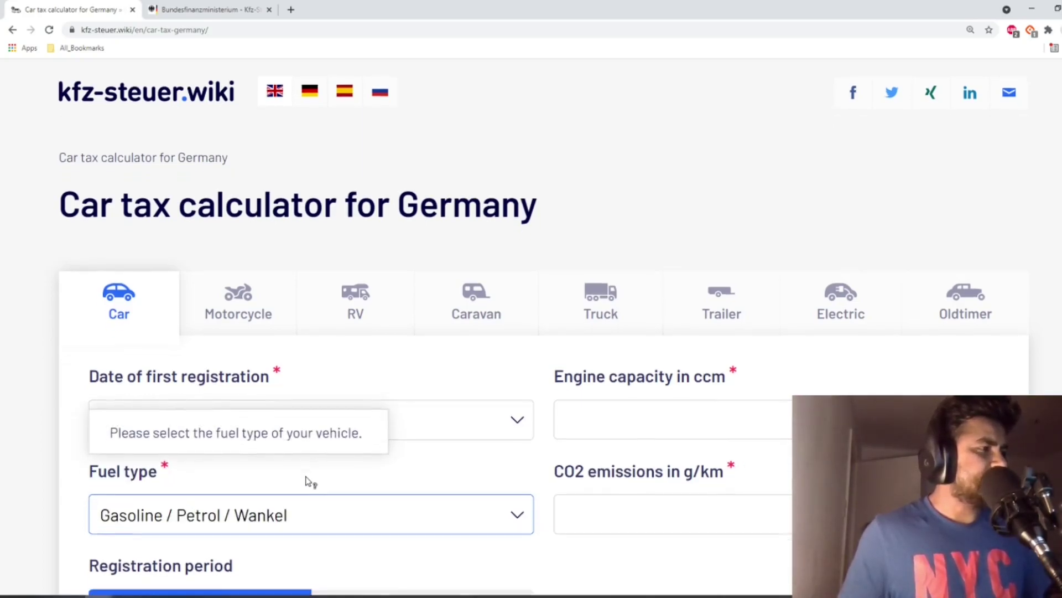
left_click(665, 324)
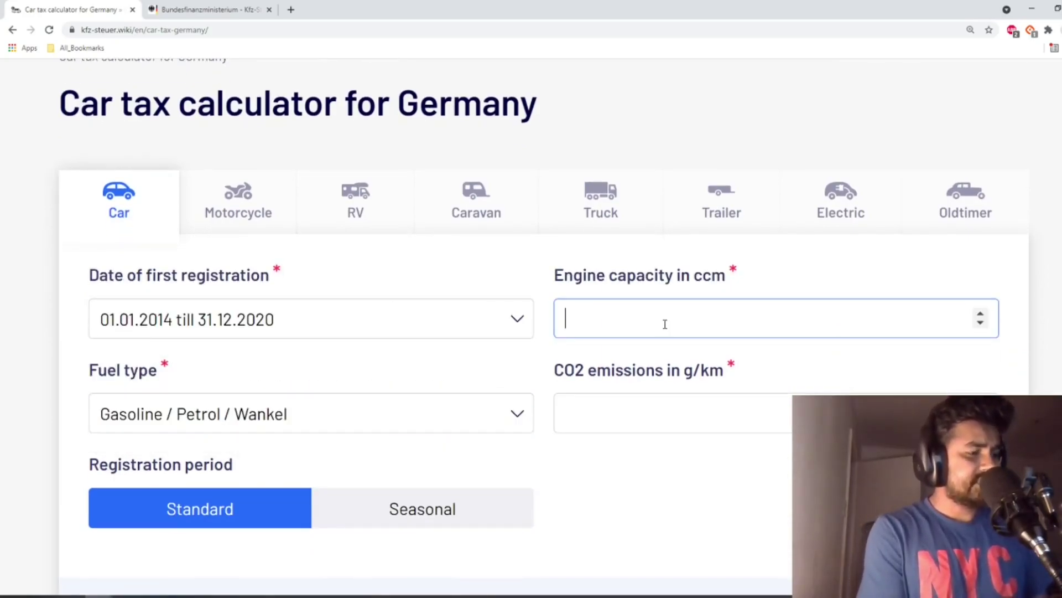
type("1499")
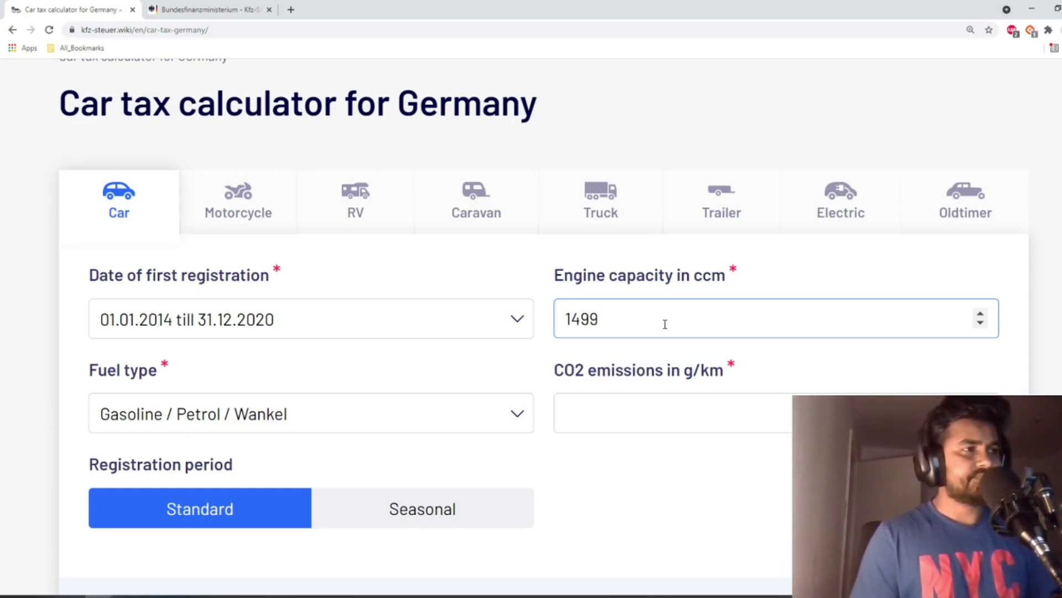
left_click(643, 419)
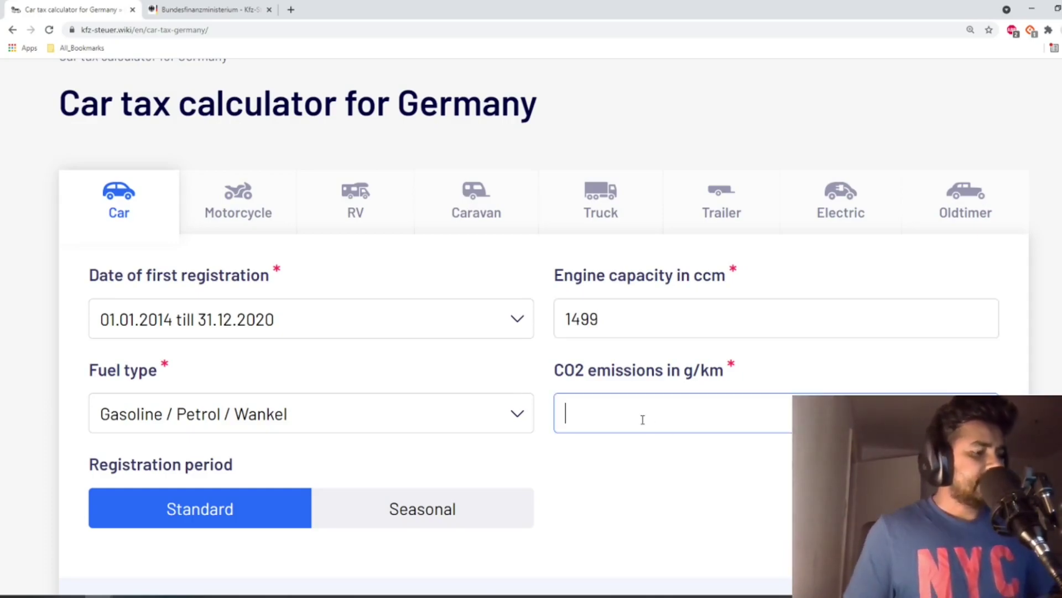
type("1")
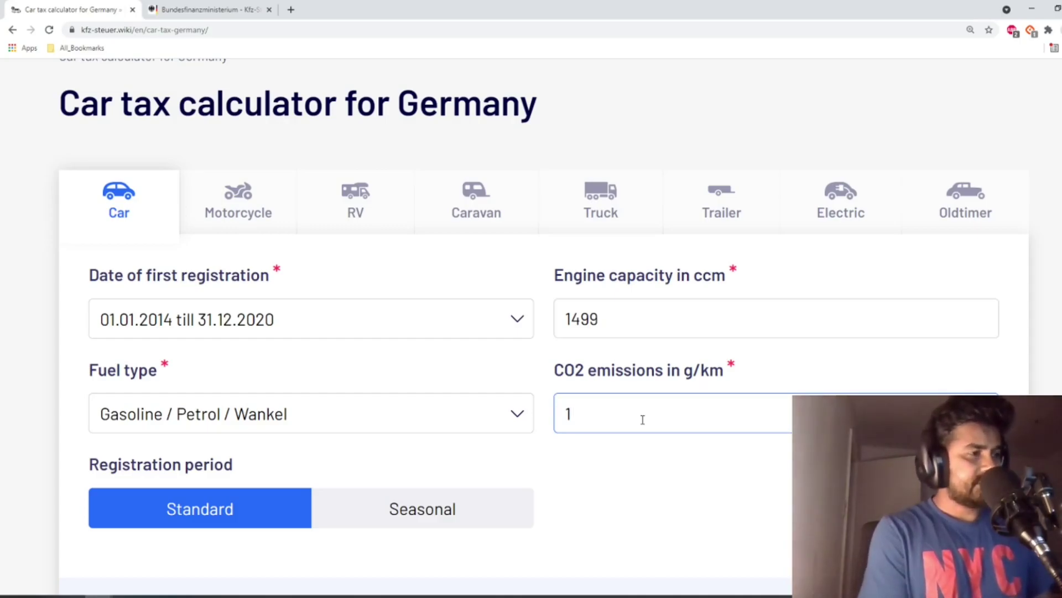
type("19")
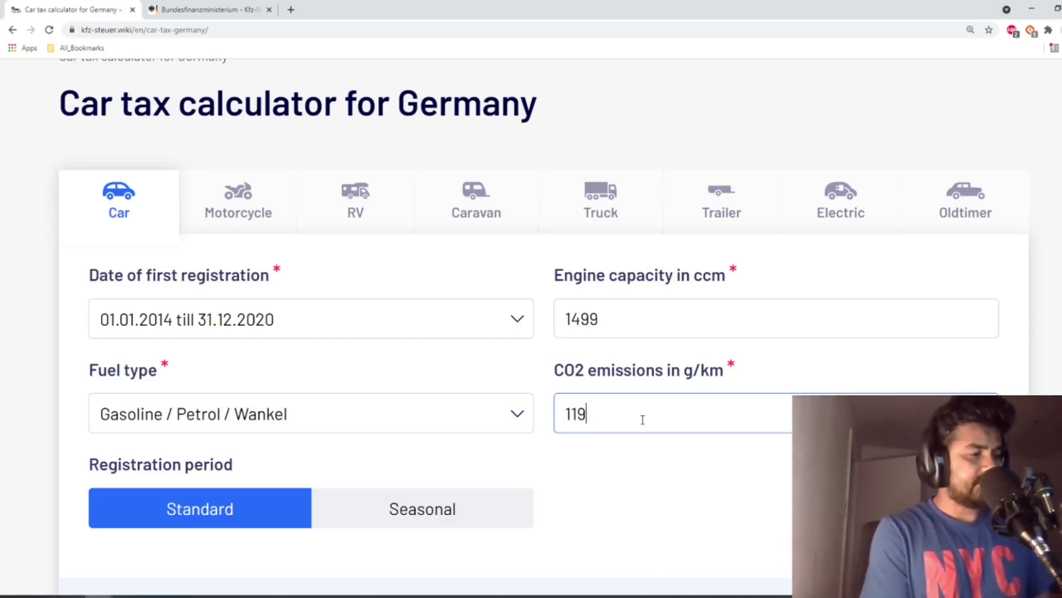
scroll(630, 422, "down", 3)
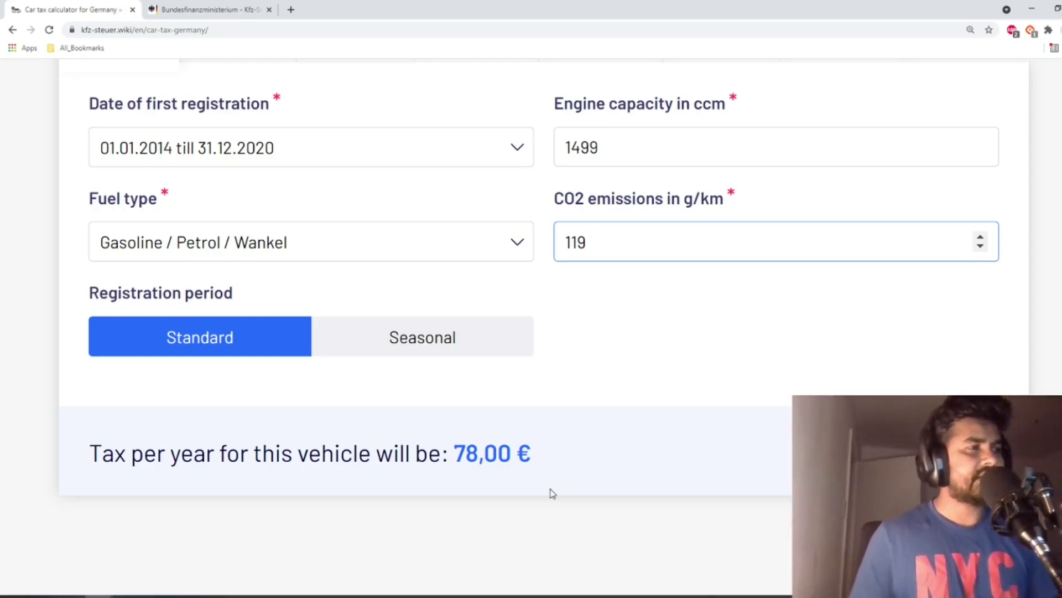
Scroll the page to show the 78,00 € yearly tax for the petrol car
scroll(721, 345, "up", 1)
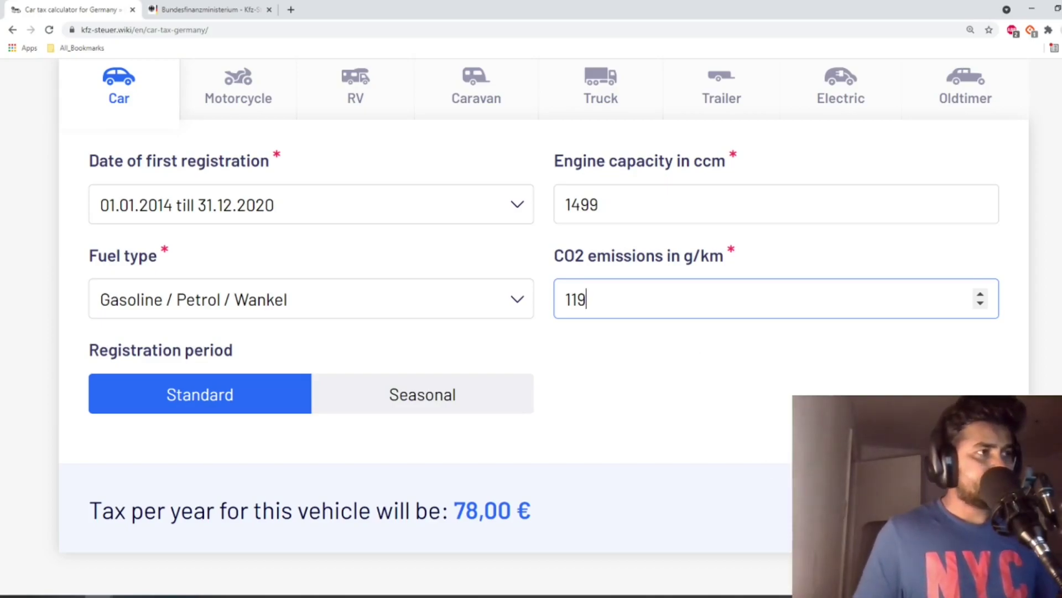
Launch Windows Calculator, compute 15 × 2 = 30, then return to the tax page
key("XF86Calculator")
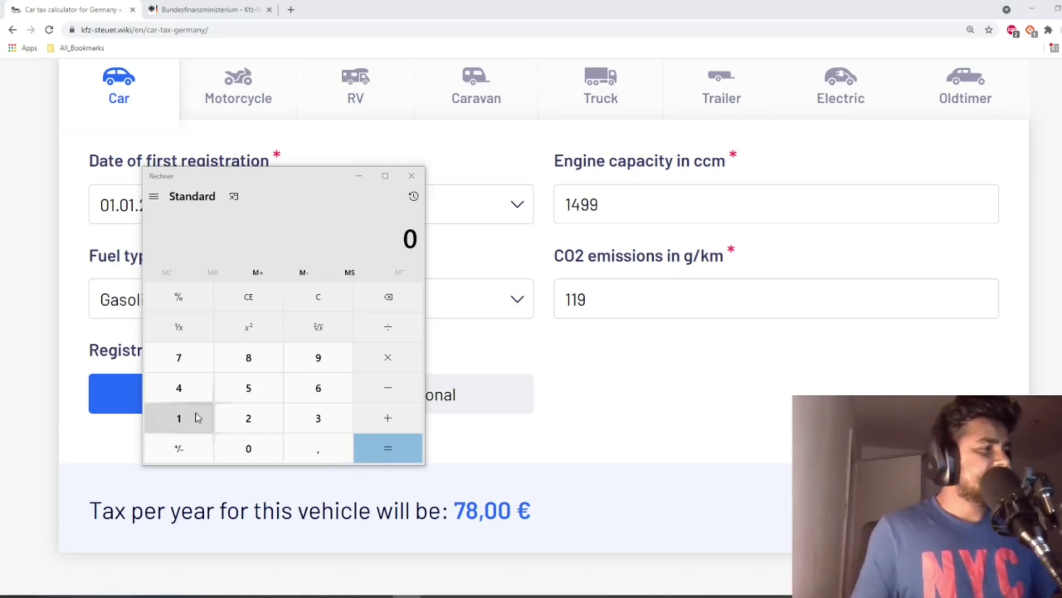
left_click(178, 431)
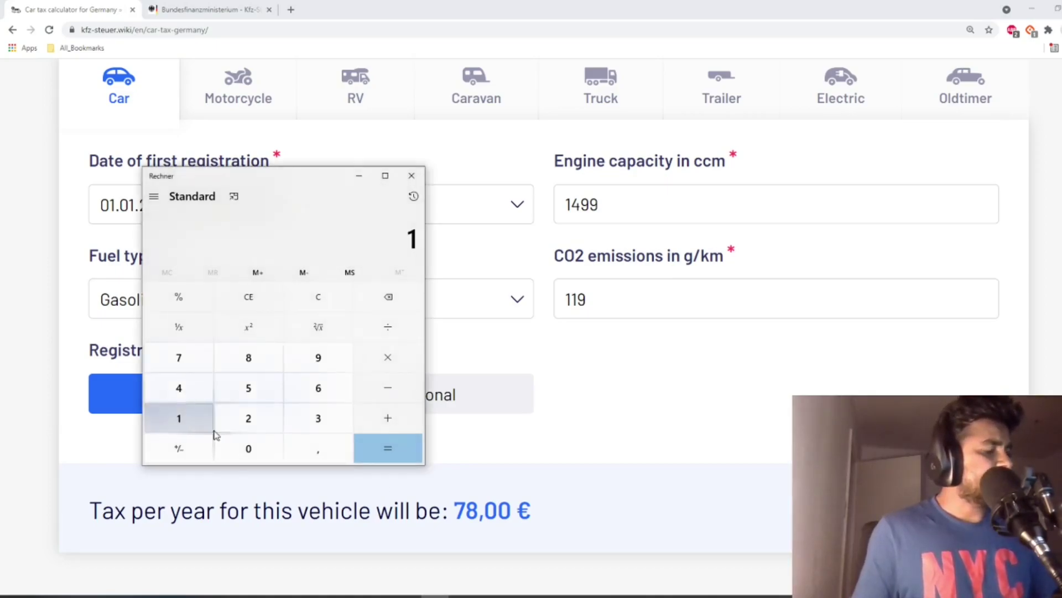
left_click(250, 391)
left_click(388, 359)
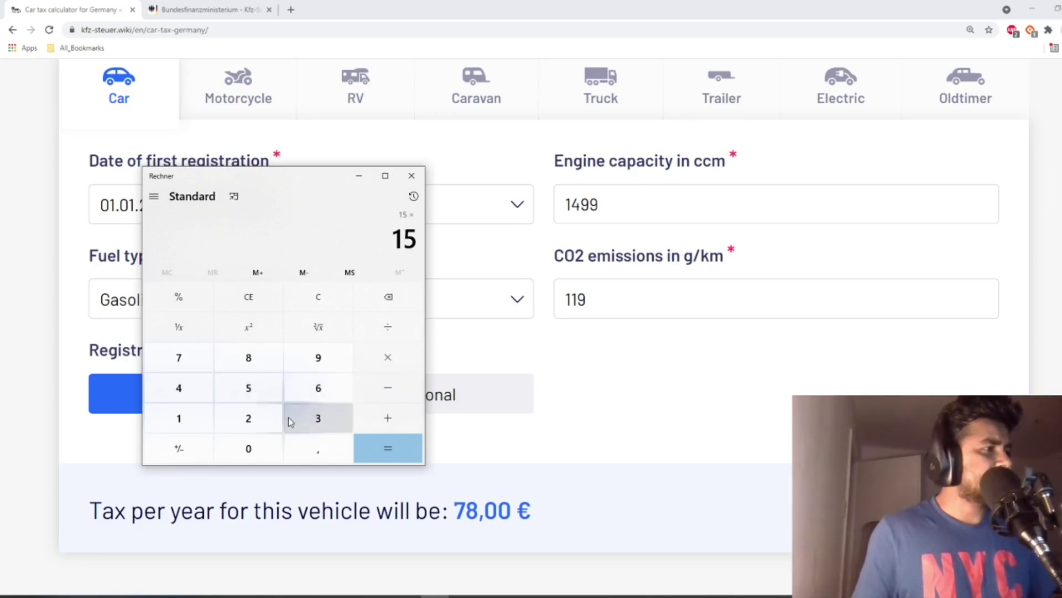
left_click(249, 418)
left_click(390, 458)
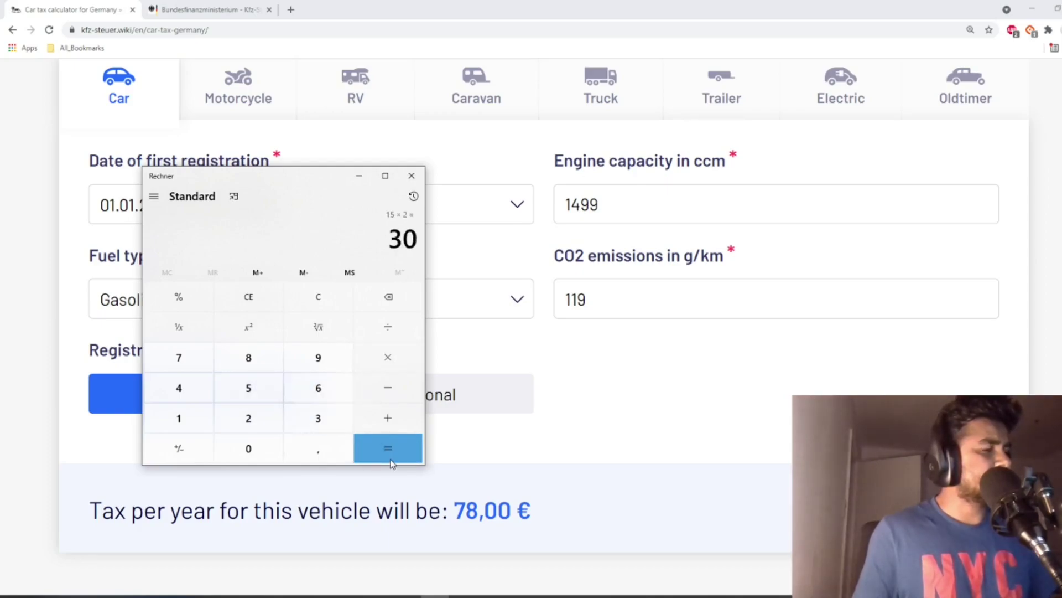
left_click(802, 372)
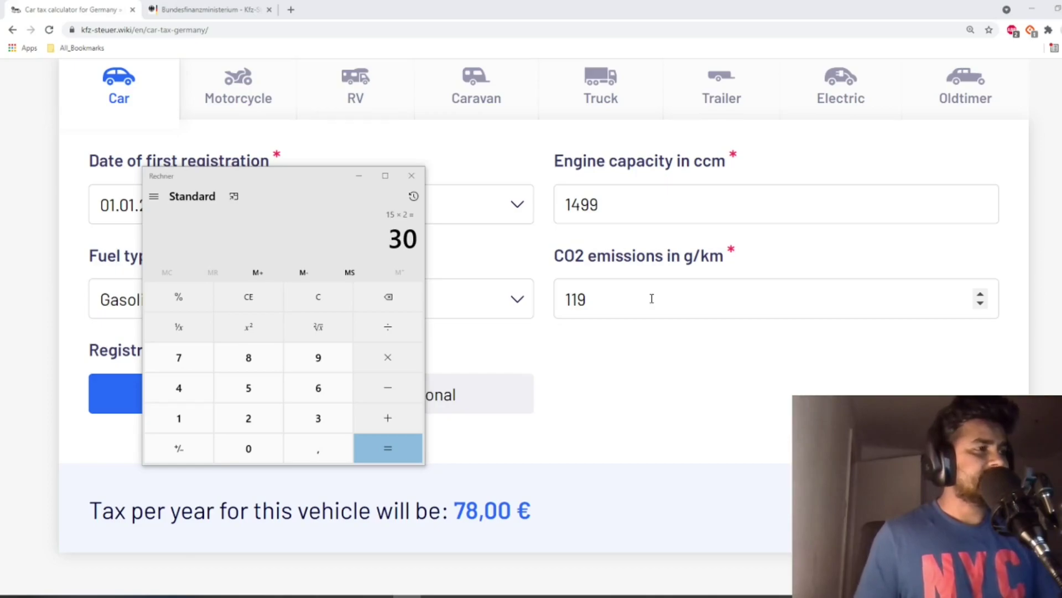
Compute 119 − 95 = 24, then 24 × 2 = 48 in Calculator
left_click(177, 425)
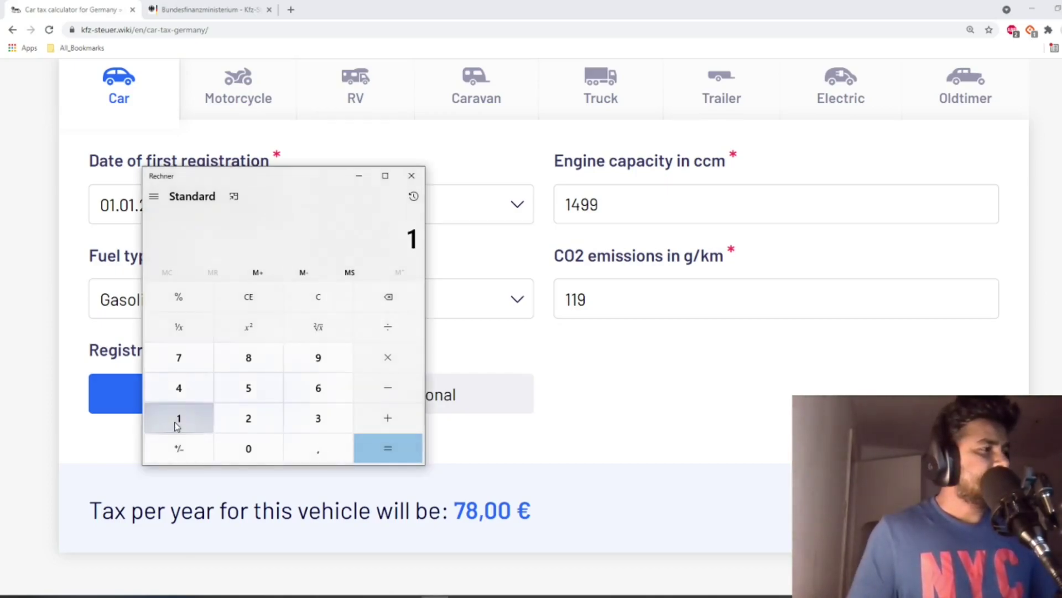
left_click(177, 425)
left_click(318, 359)
left_click(387, 388)
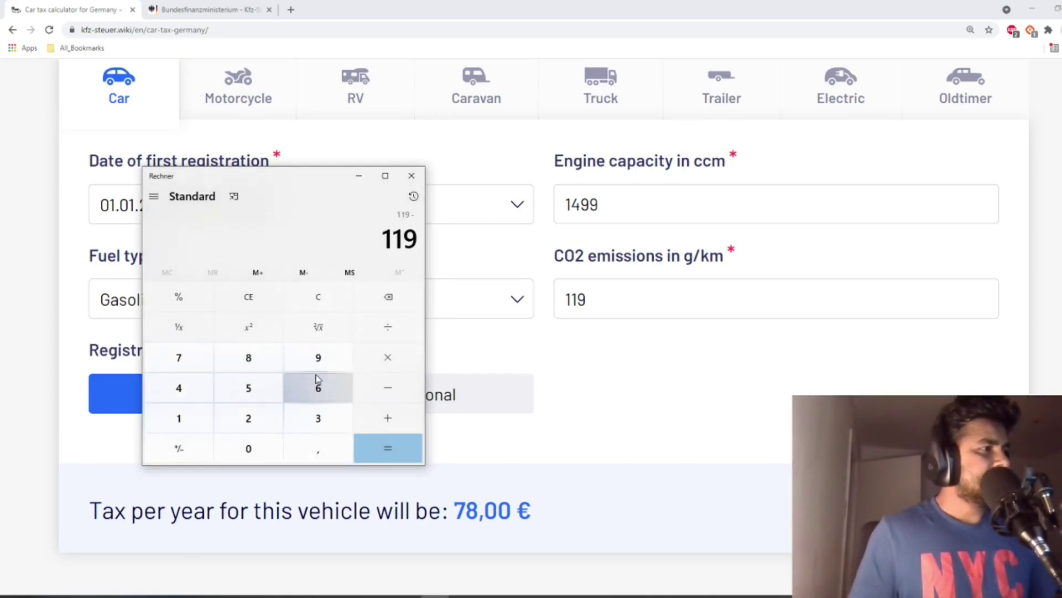
left_click(319, 360)
left_click(249, 390)
left_click(364, 447)
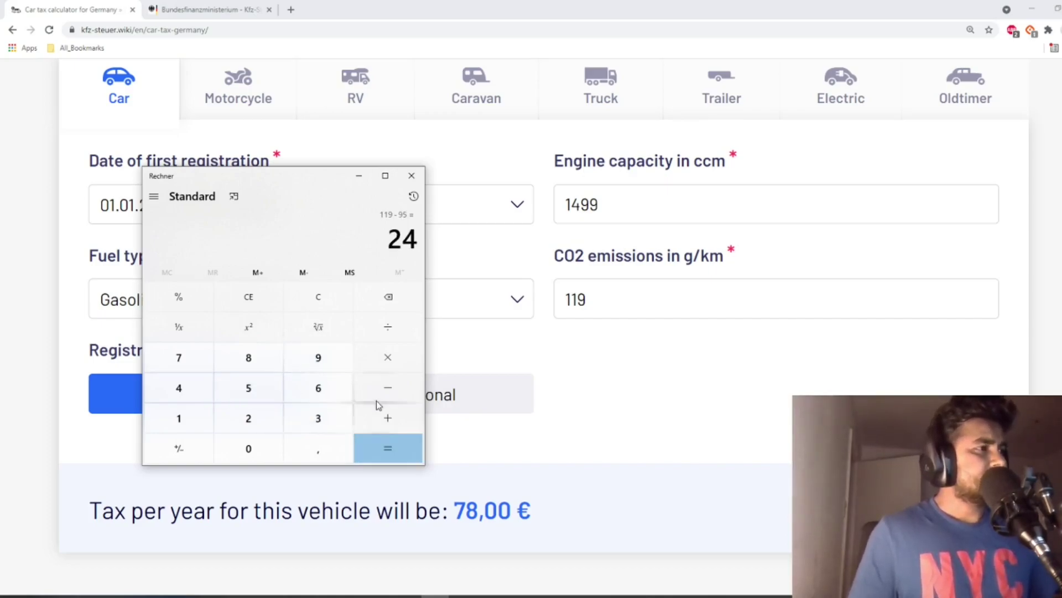
left_click(388, 356)
left_click(253, 419)
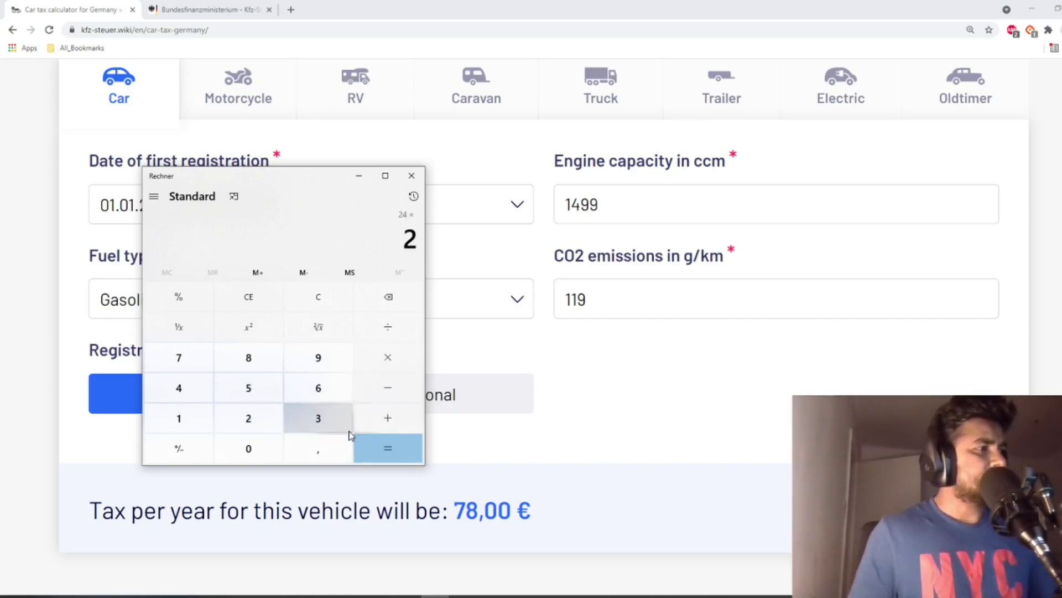
left_click(379, 450)
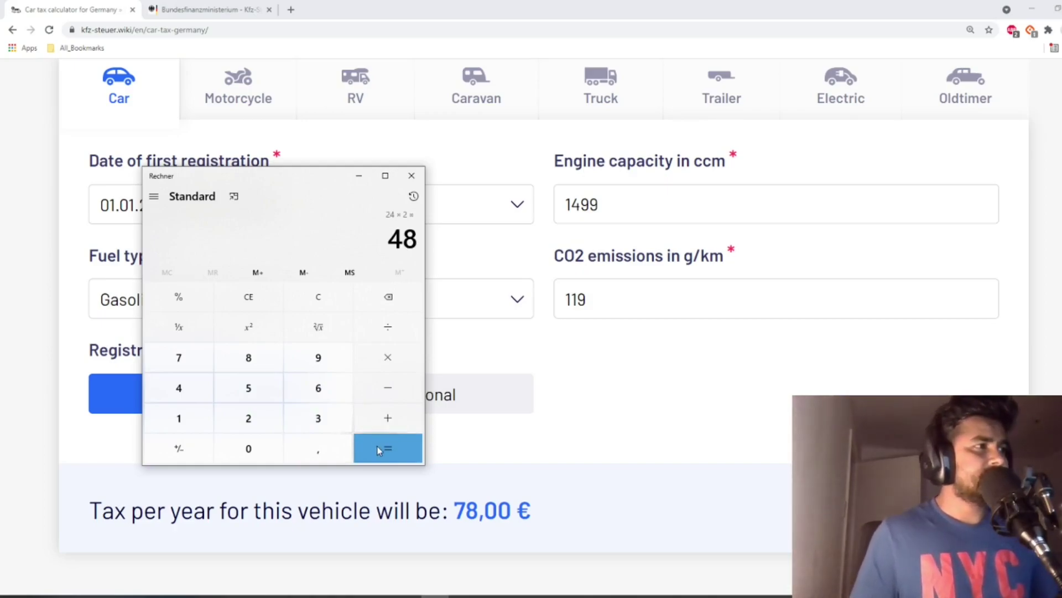
Add 30 to reach 78, then reset the tax form to empty fields
left_click(388, 420)
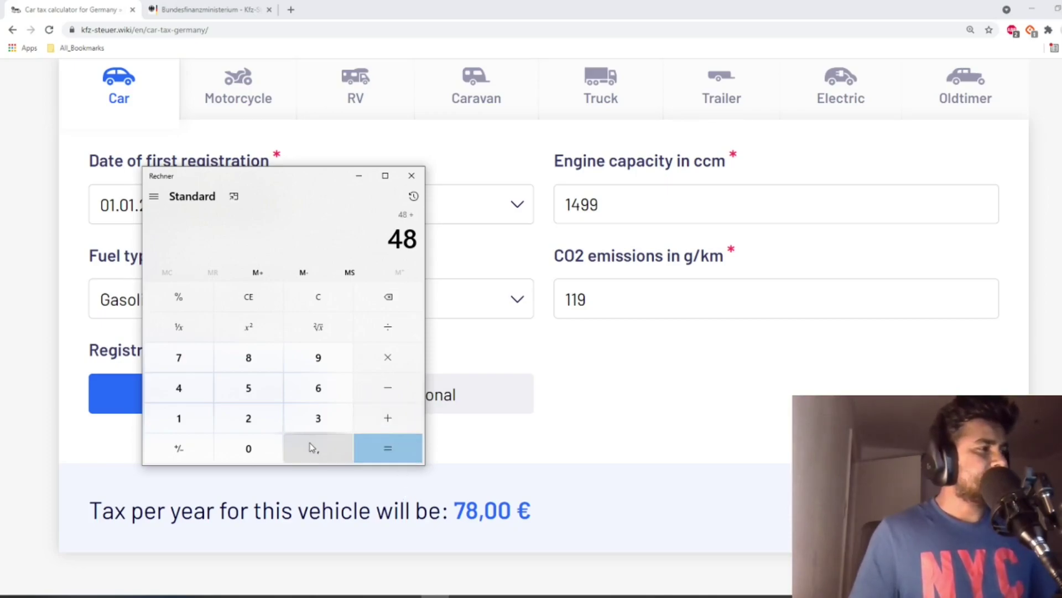
left_click(318, 428)
left_click(247, 452)
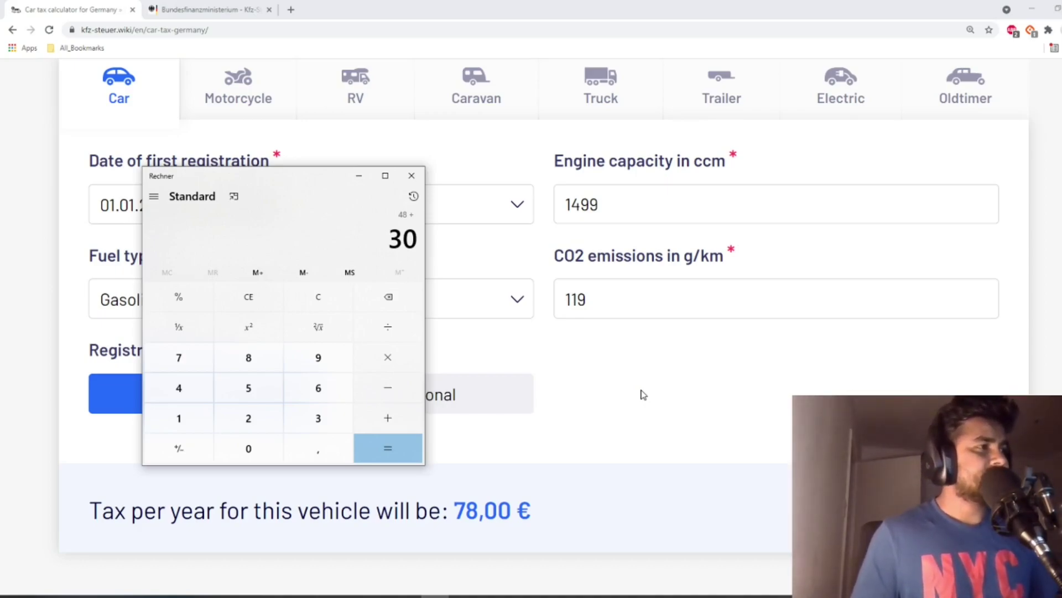
left_click(387, 443)
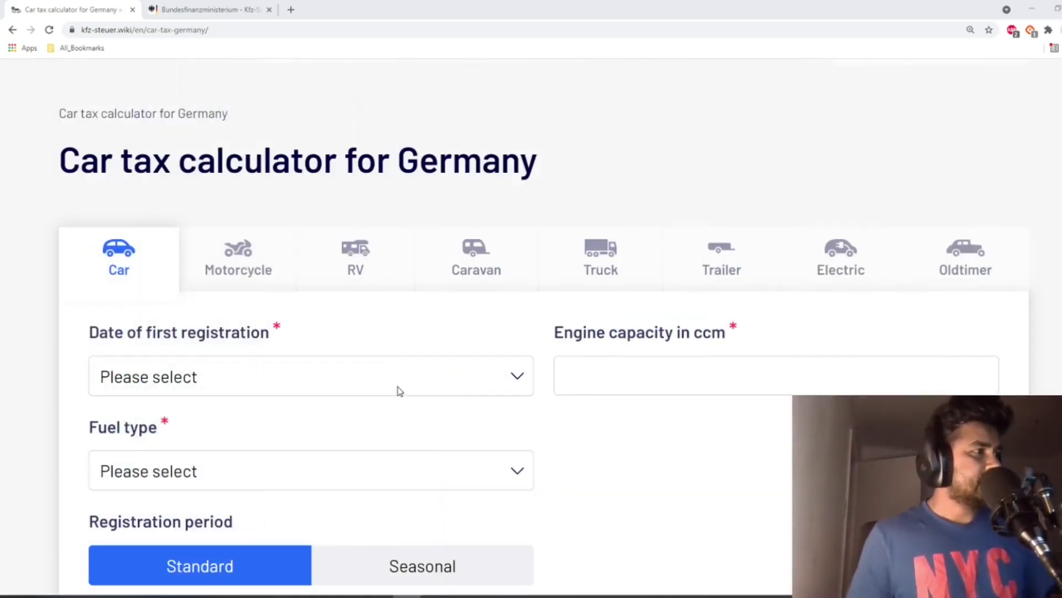
left_click(397, 385)
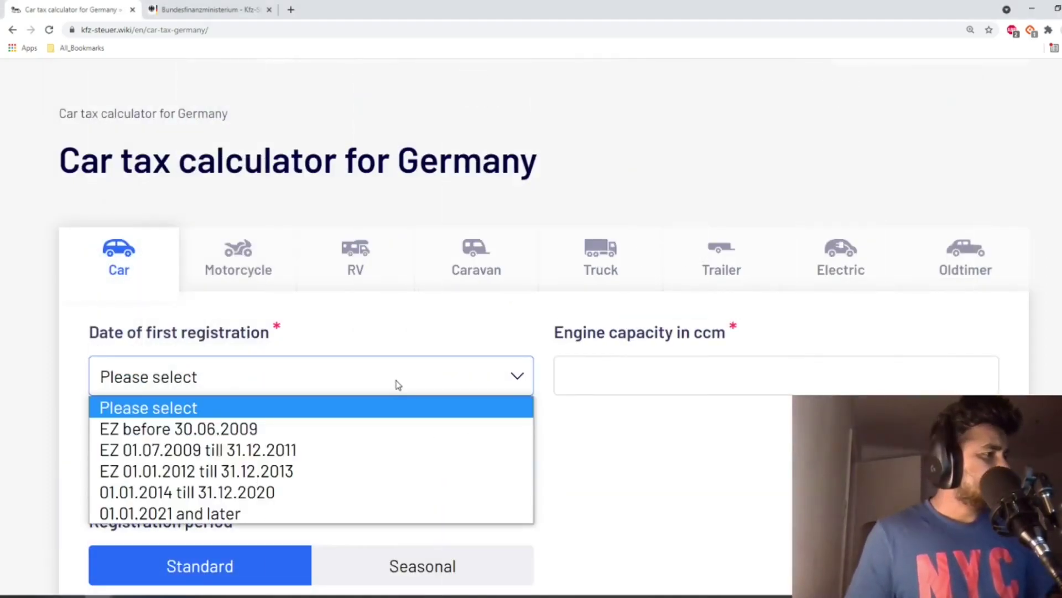
Enter a 2014–2020 registered Diesel engine car with 1968 ccm capacity
left_click(304, 498)
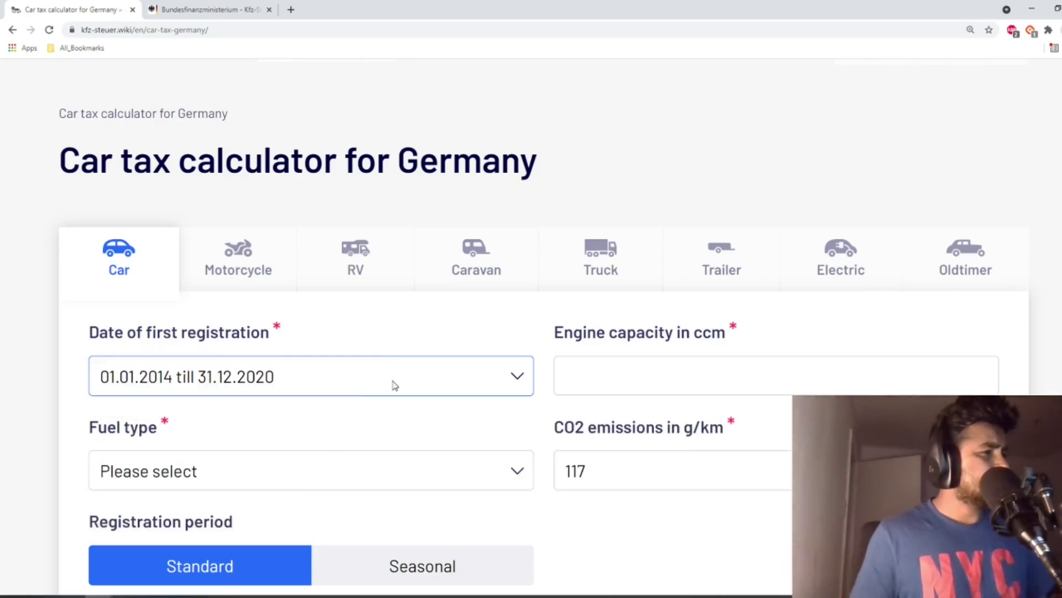
left_click(398, 473)
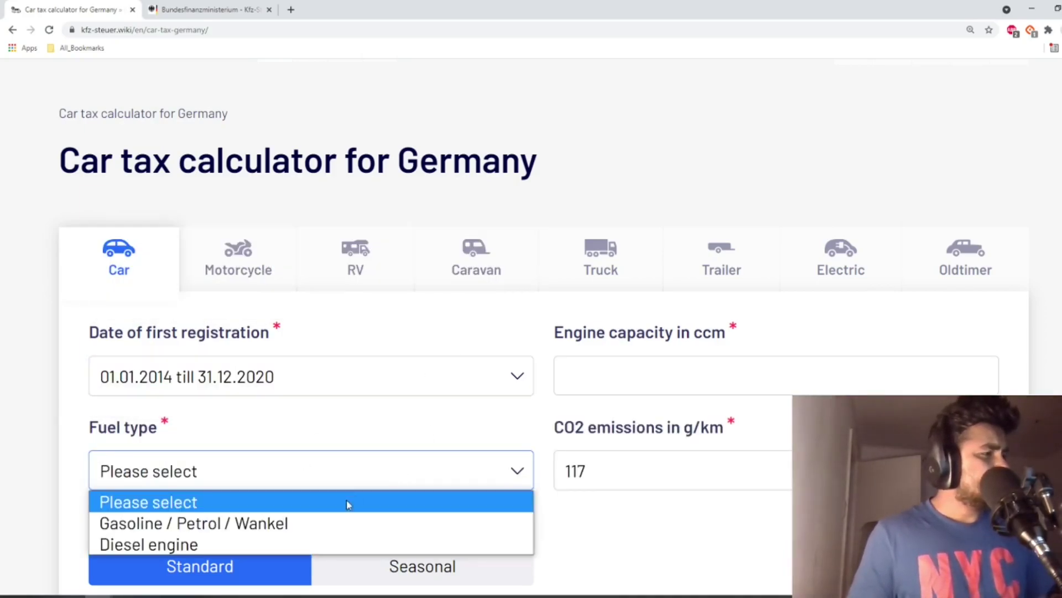
left_click(279, 551)
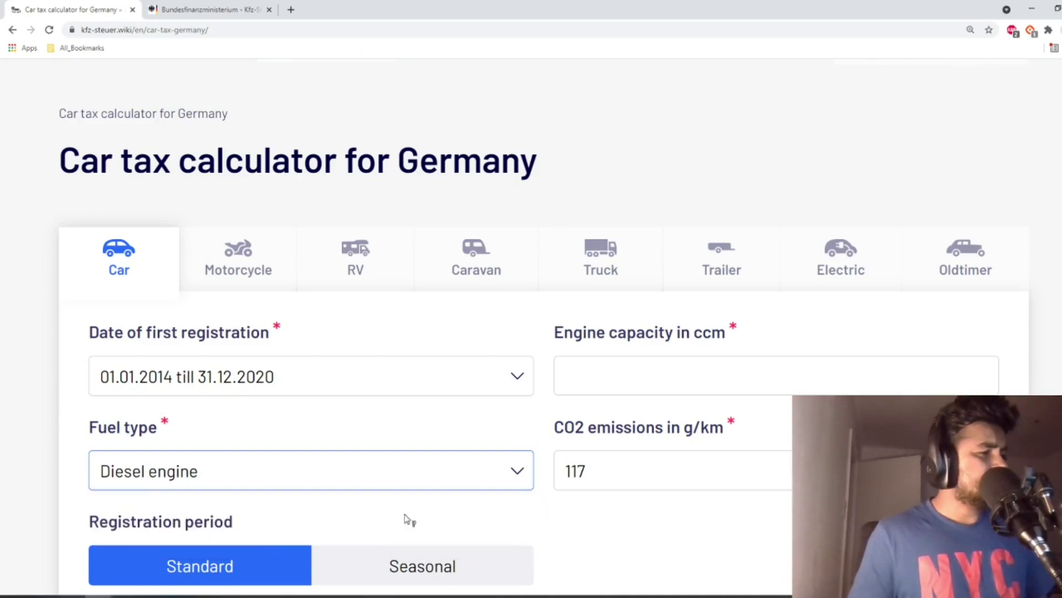
mouse_move(732, 434)
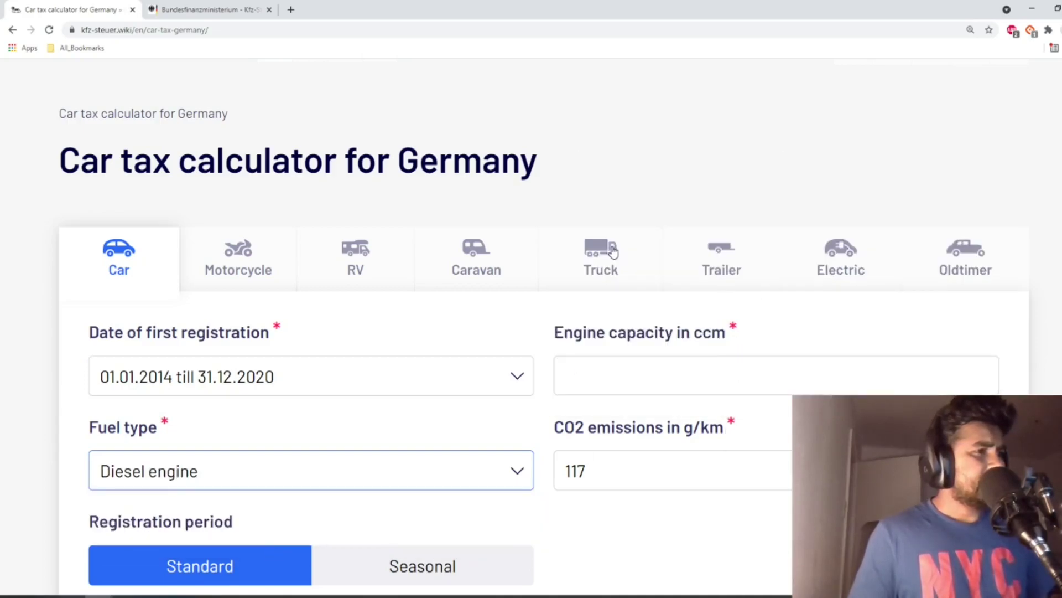
left_click(628, 376)
type("1968")
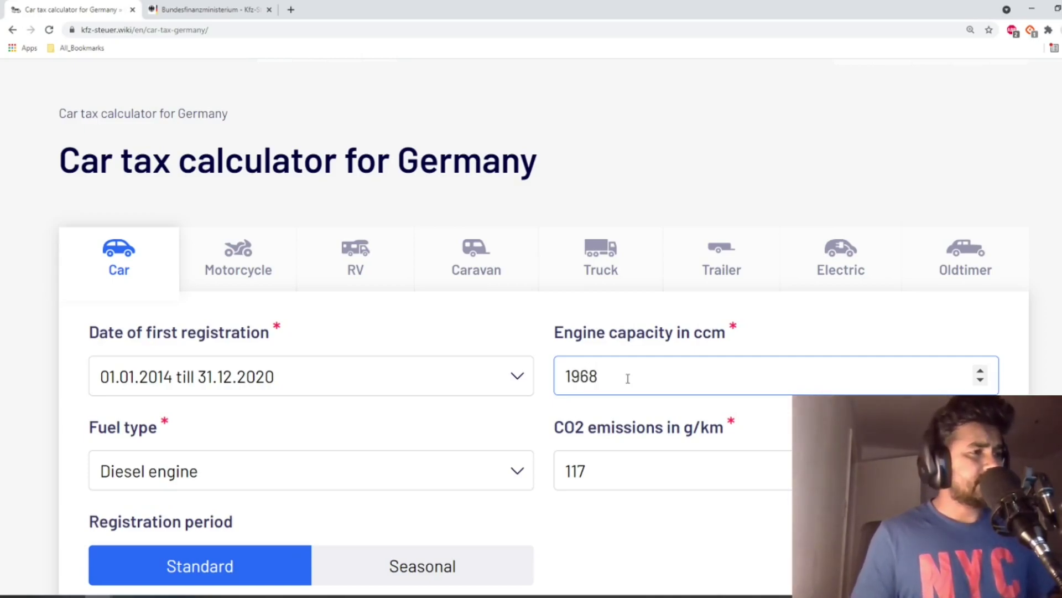
Confirm the 117 g/km CO2 value and scroll to read the 234,00 € yearly tax
left_click(614, 468)
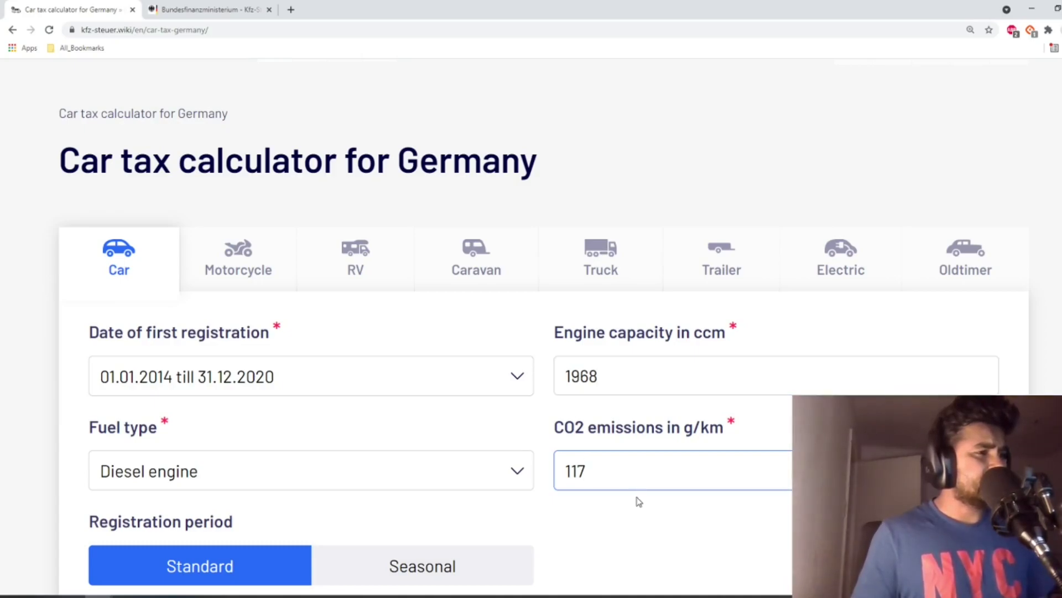
left_click(638, 515)
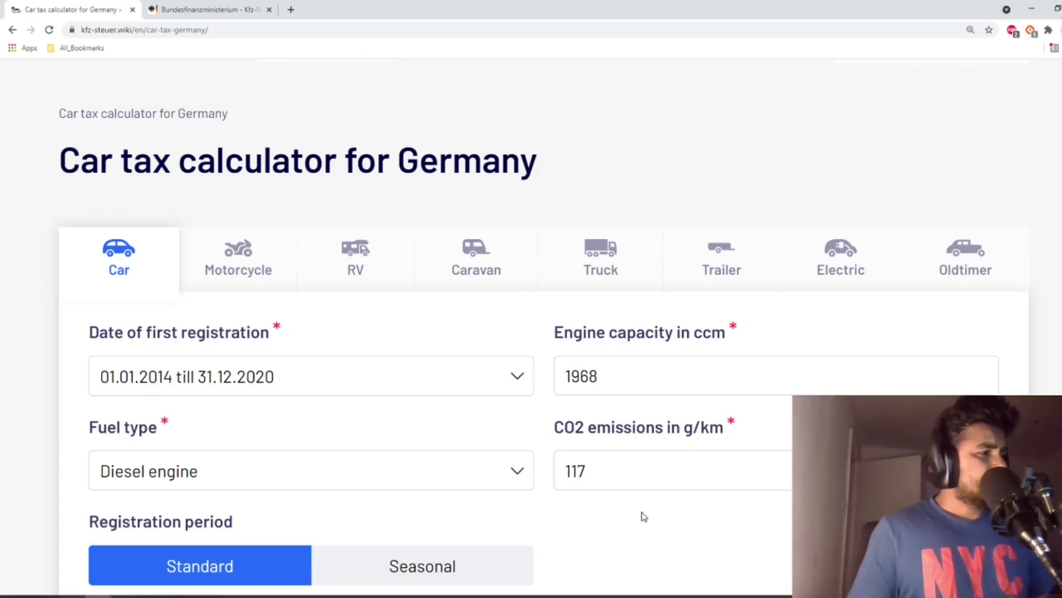
scroll(642, 516, "down", 4)
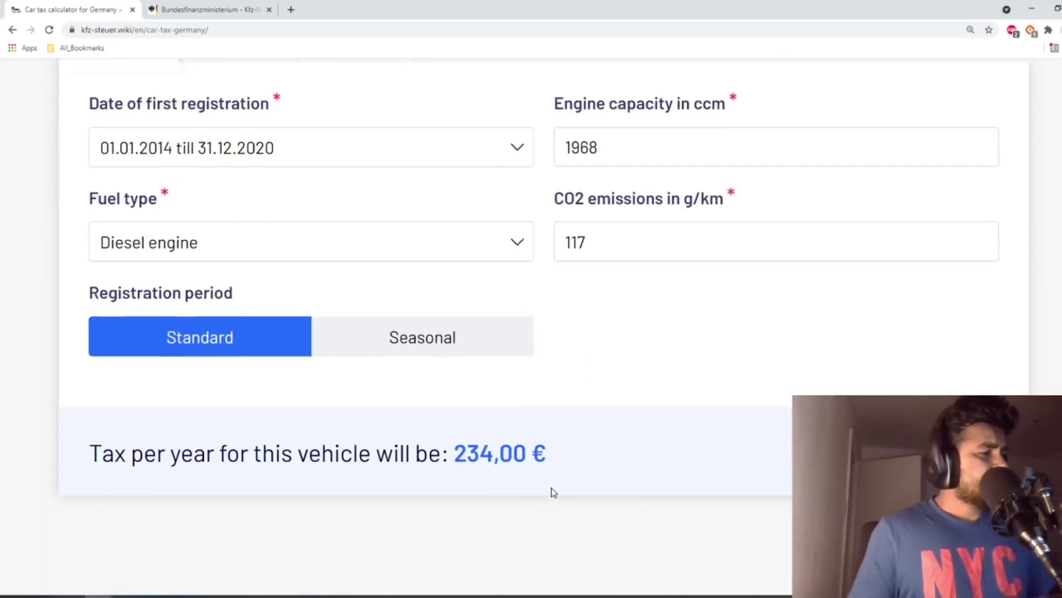
scroll(649, 439, "up", 1)
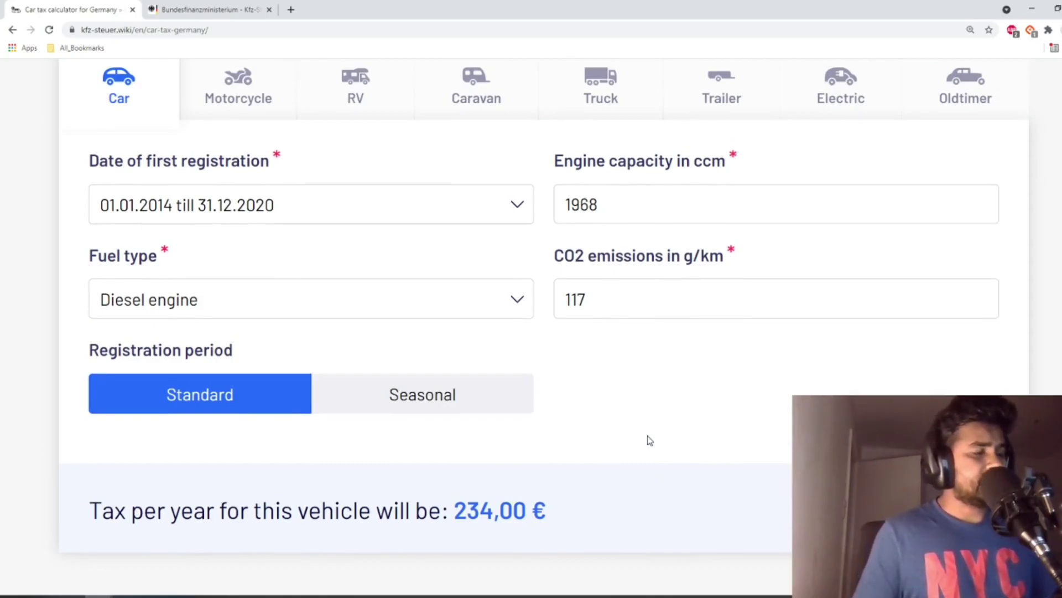
scroll(675, 470, "up", 1)
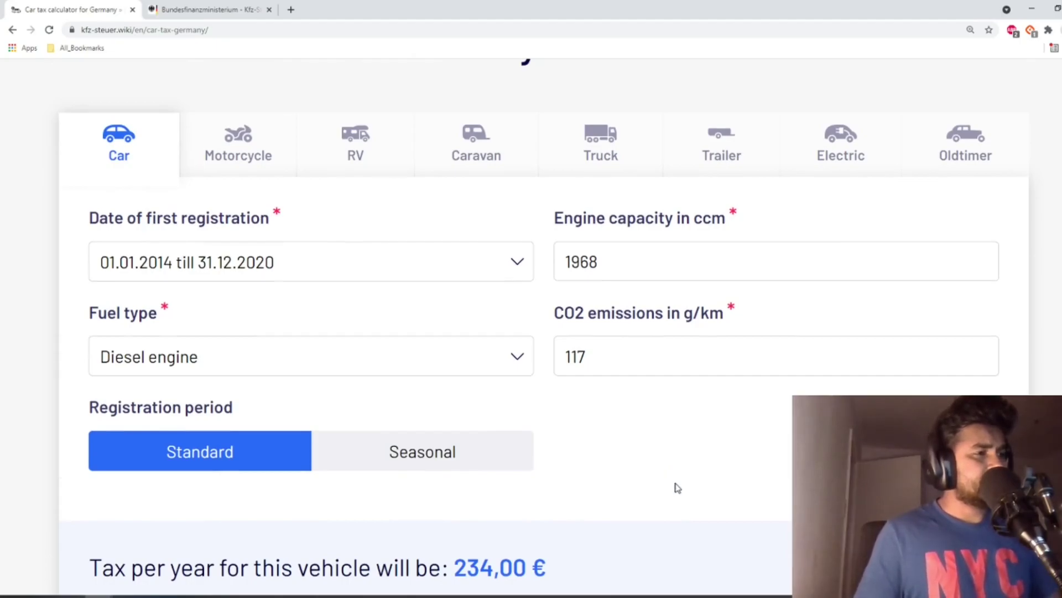
scroll(677, 486, "up", 2)
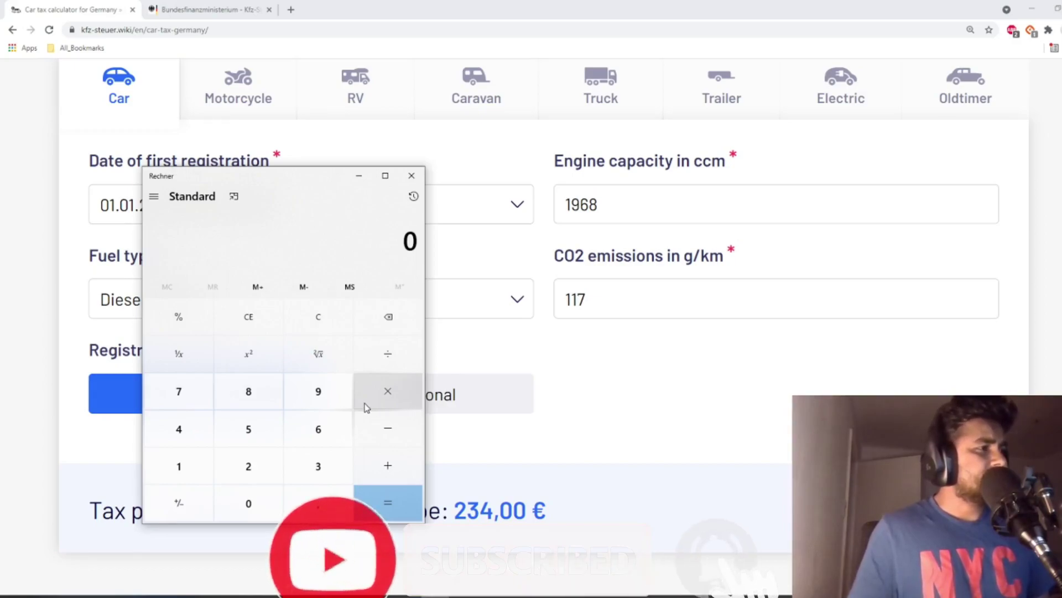
Compute 117 − 95 = 22, then 22 × 2 = 44 for the CO2 surcharge
left_click(189, 476)
left_click(189, 476)
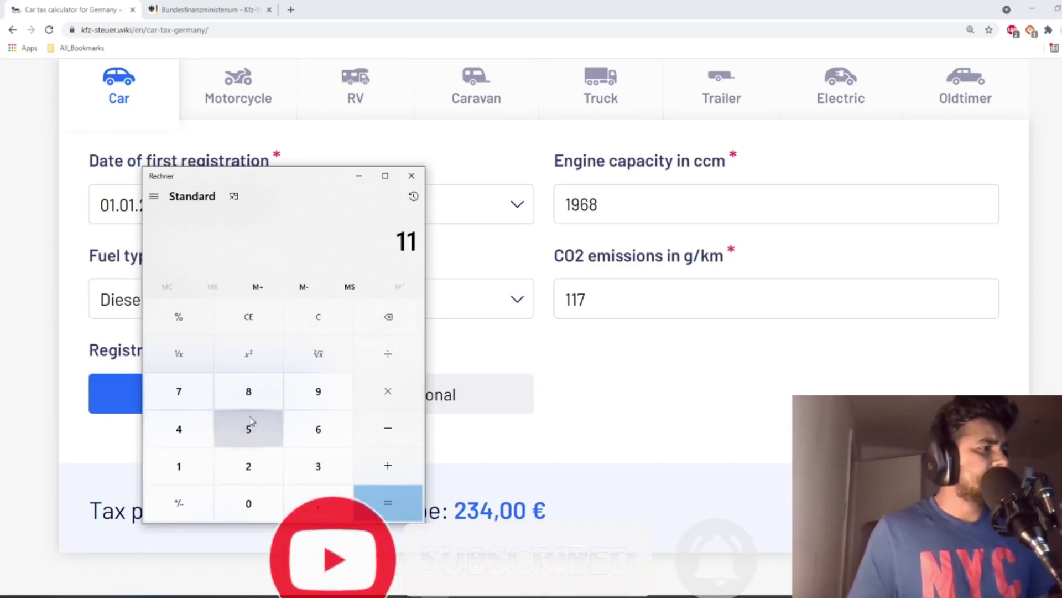
left_click(188, 397)
left_click(370, 430)
left_click(321, 394)
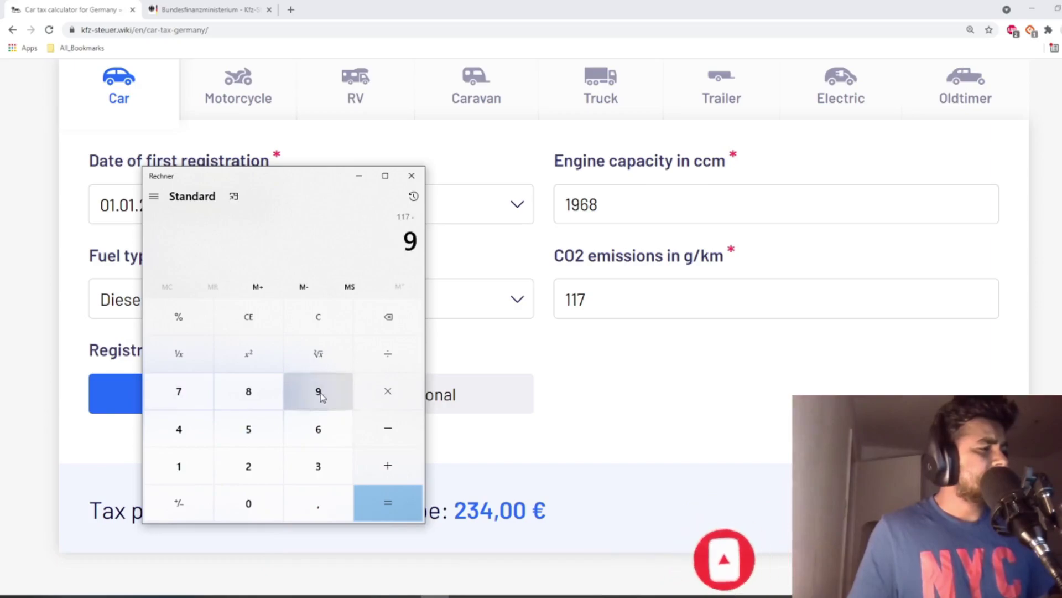
left_click(274, 439)
left_click(387, 502)
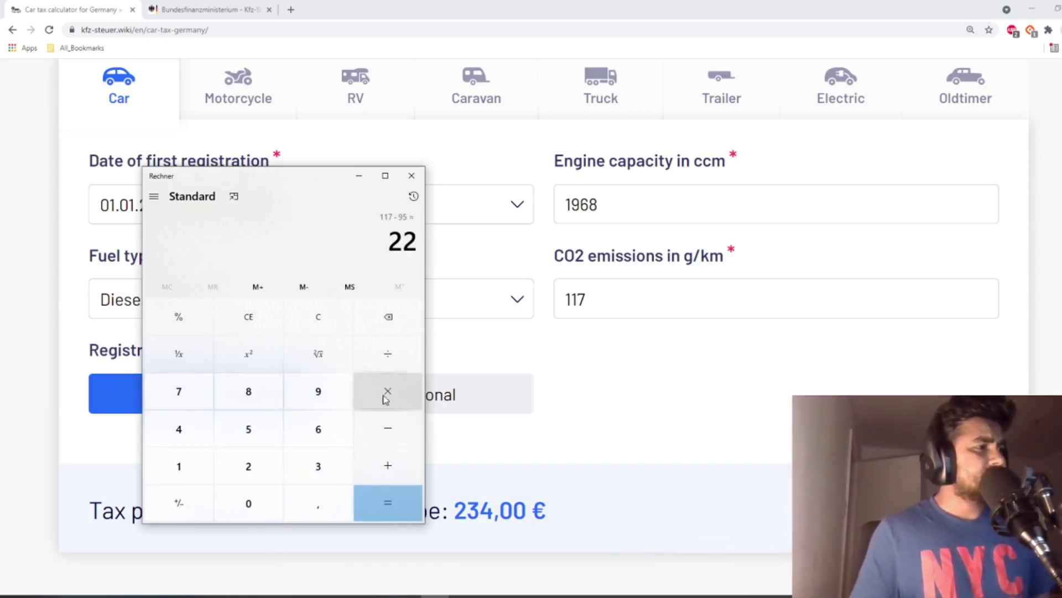
left_click(386, 396)
left_click(248, 466)
left_click(374, 501)
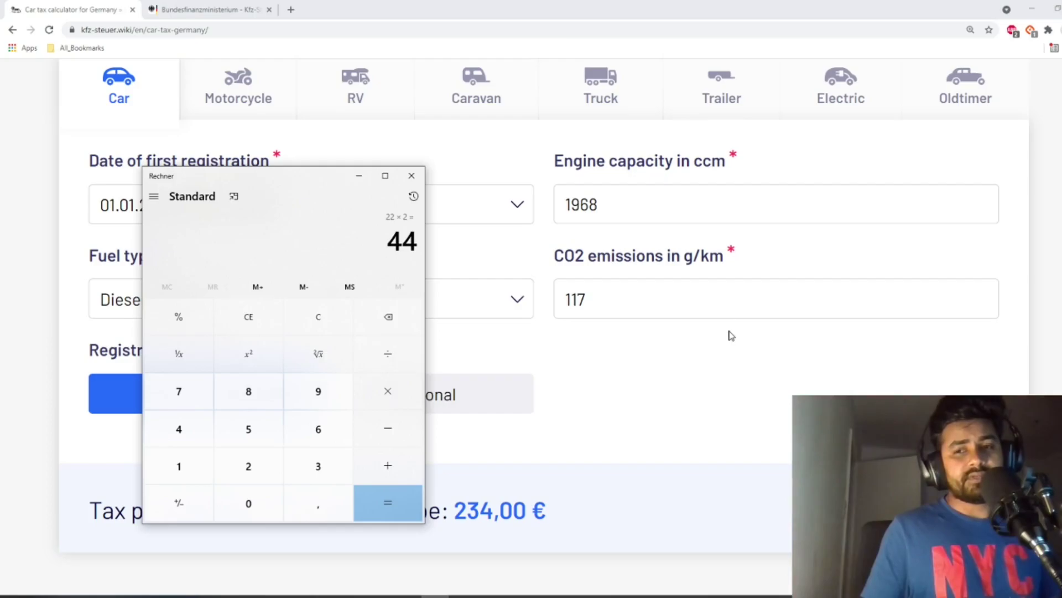
scroll(731, 336, "down", 6)
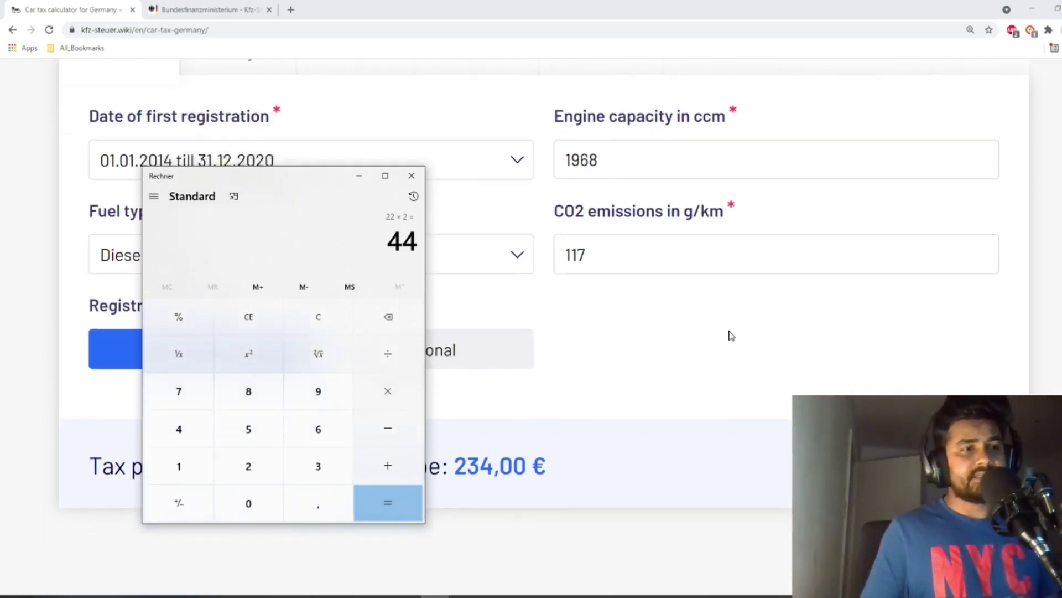
scroll(732, 335, "down", 20)
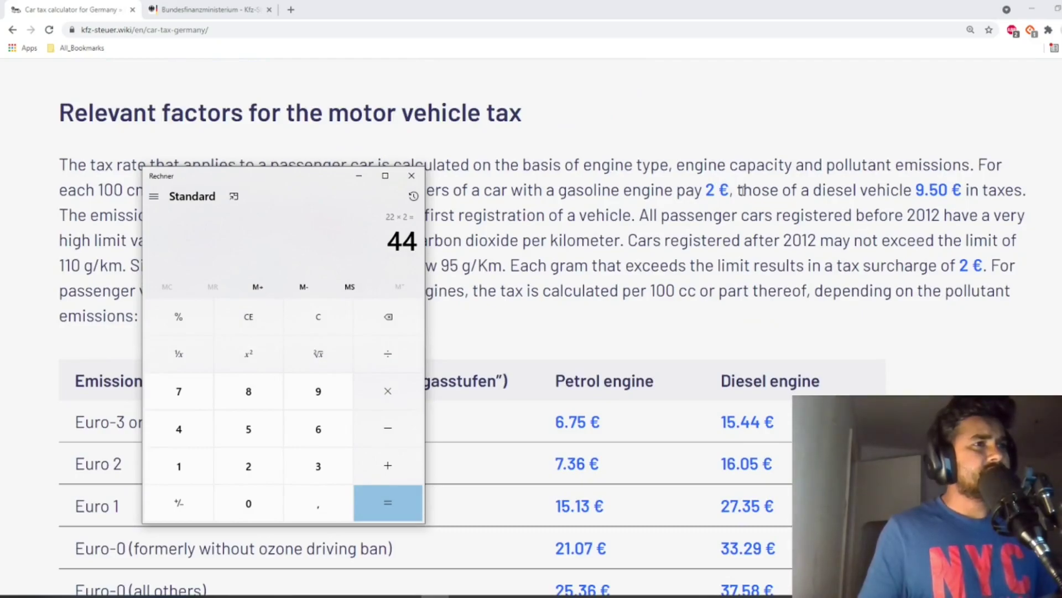
left_click_drag(738, 190, 961, 193)
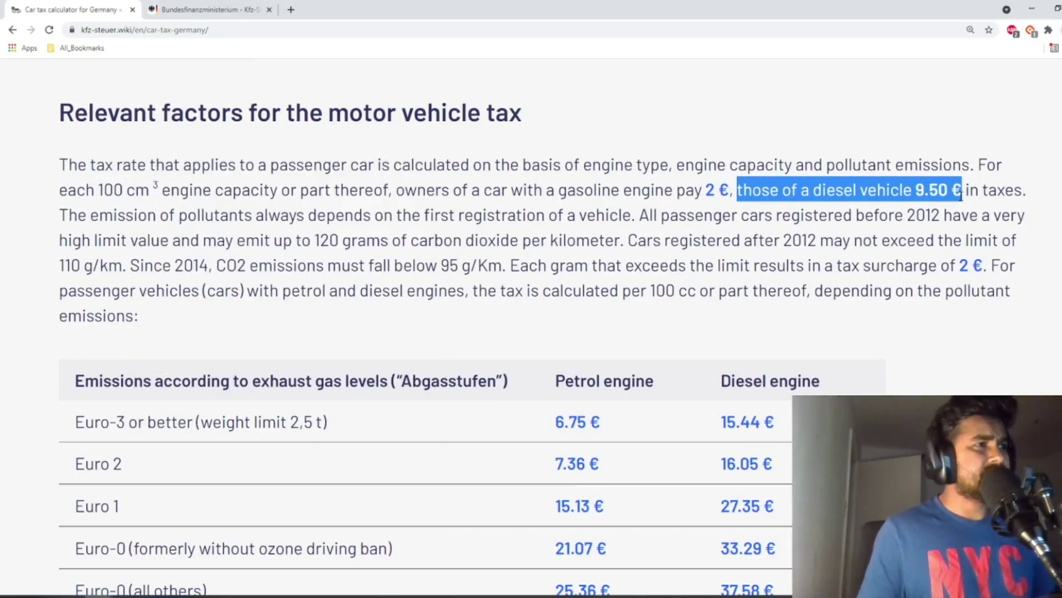
key("alt+Tab")
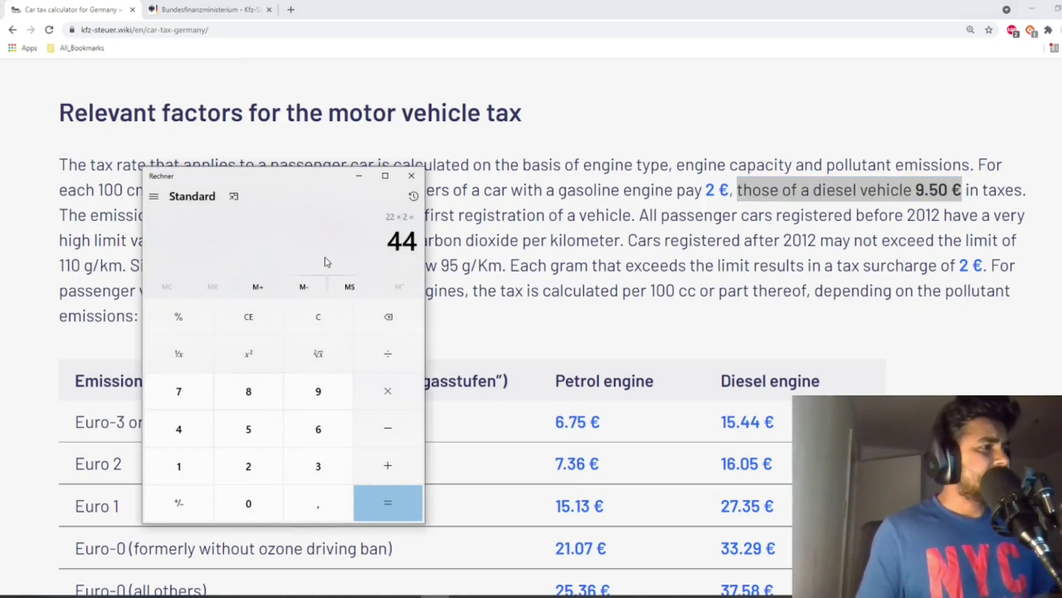
scroll(740, 264, "up", 8)
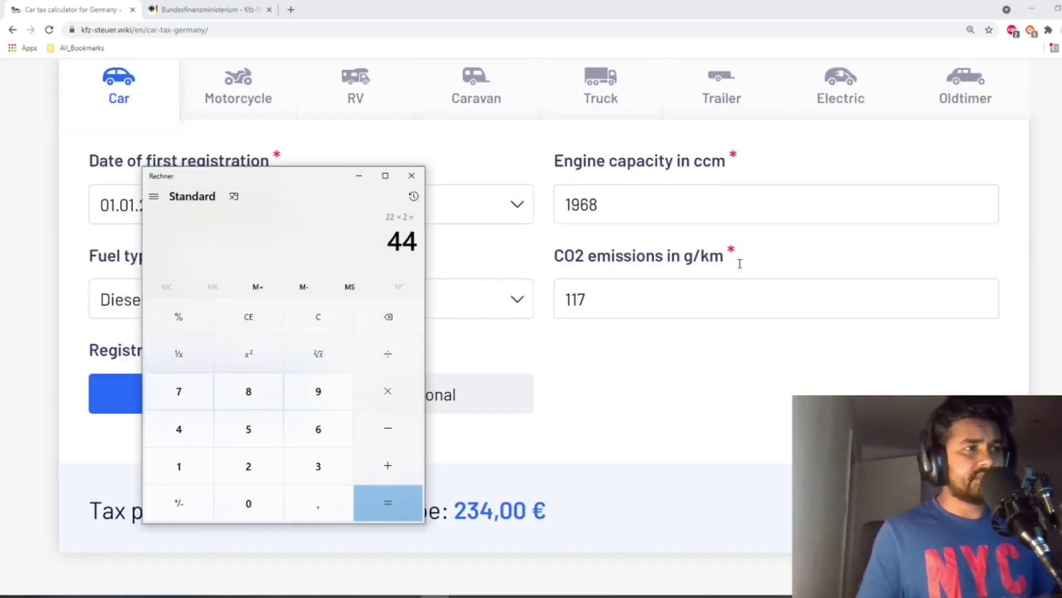
Compute the diesel base tax 20 × 9,5 = 190 in Calculator
type("20")
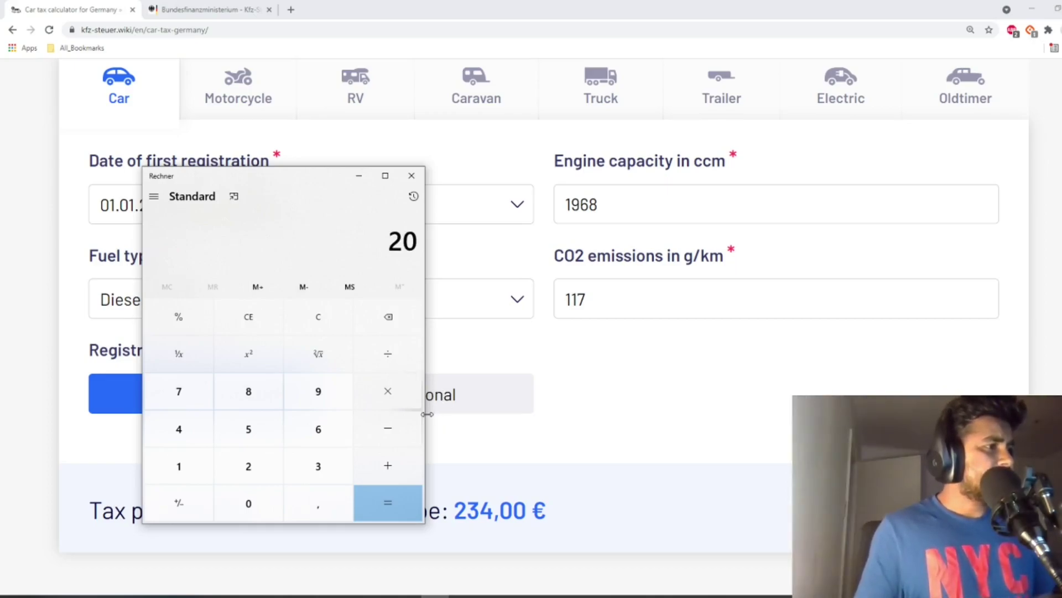
left_click(401, 403)
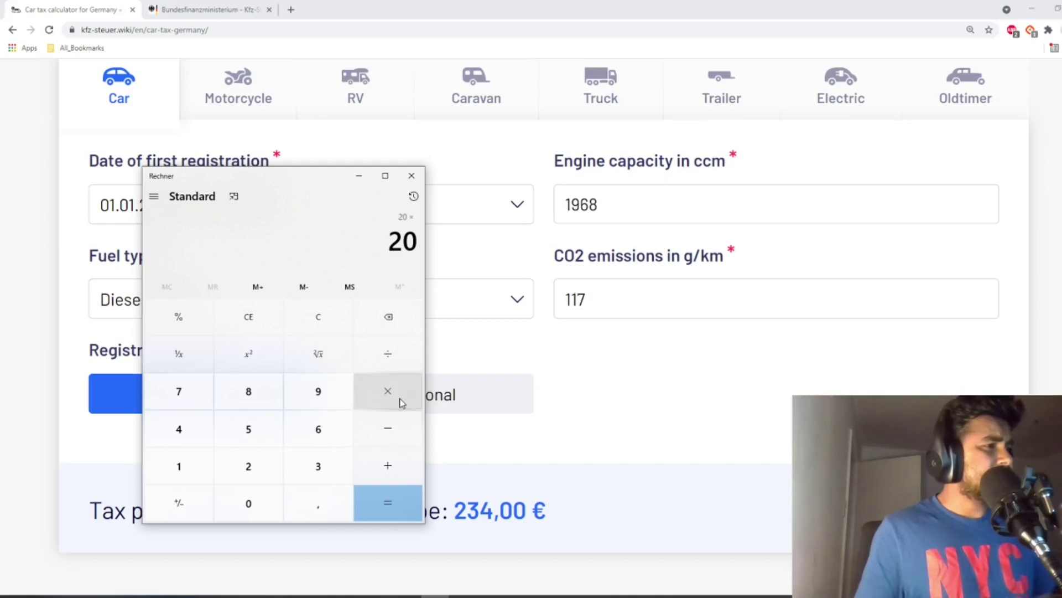
left_click(317, 391)
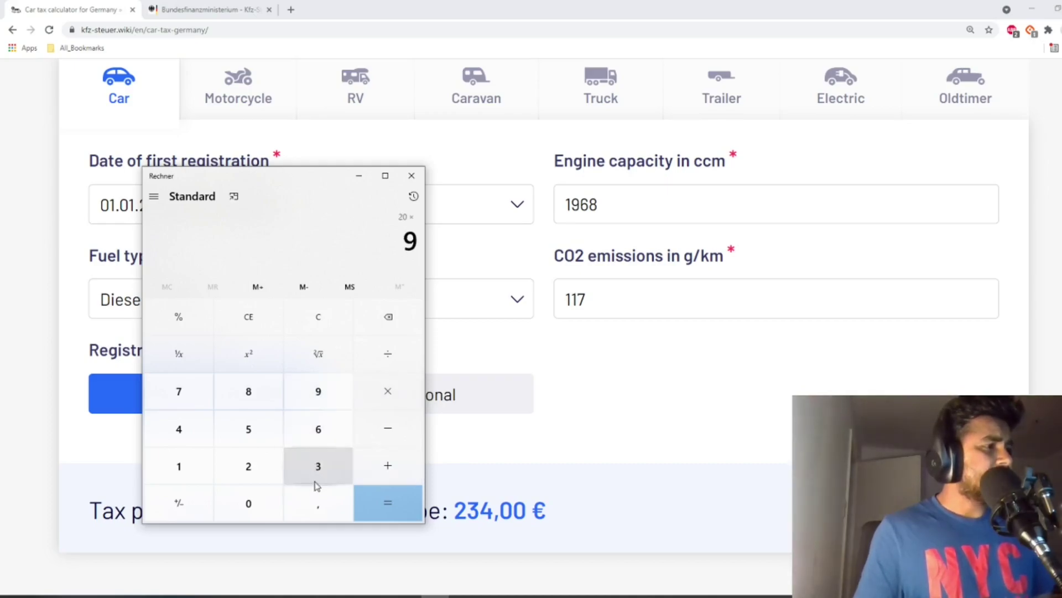
left_click(318, 507)
left_click(262, 440)
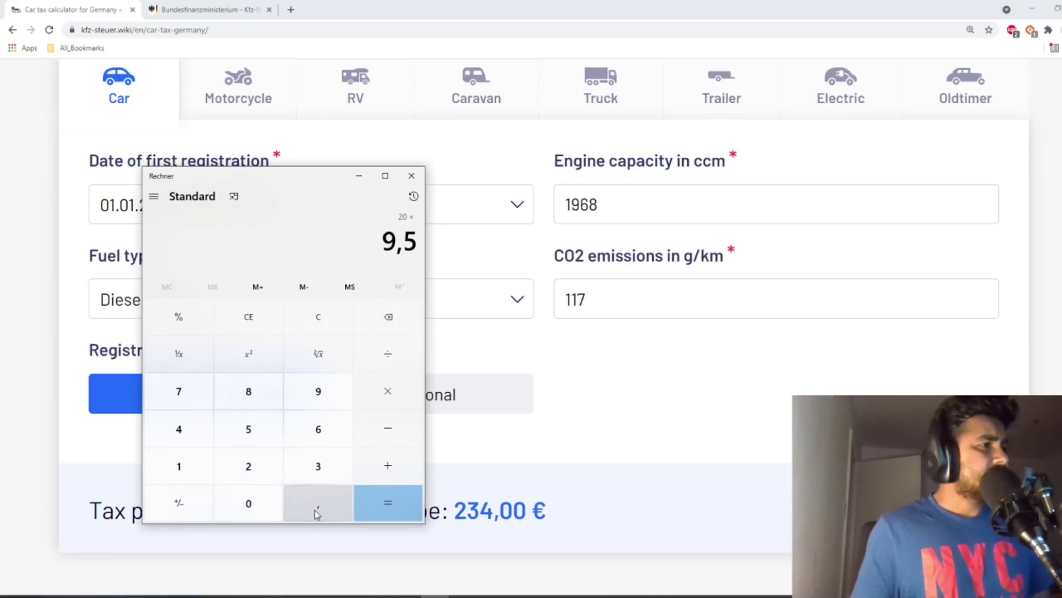
left_click(386, 502)
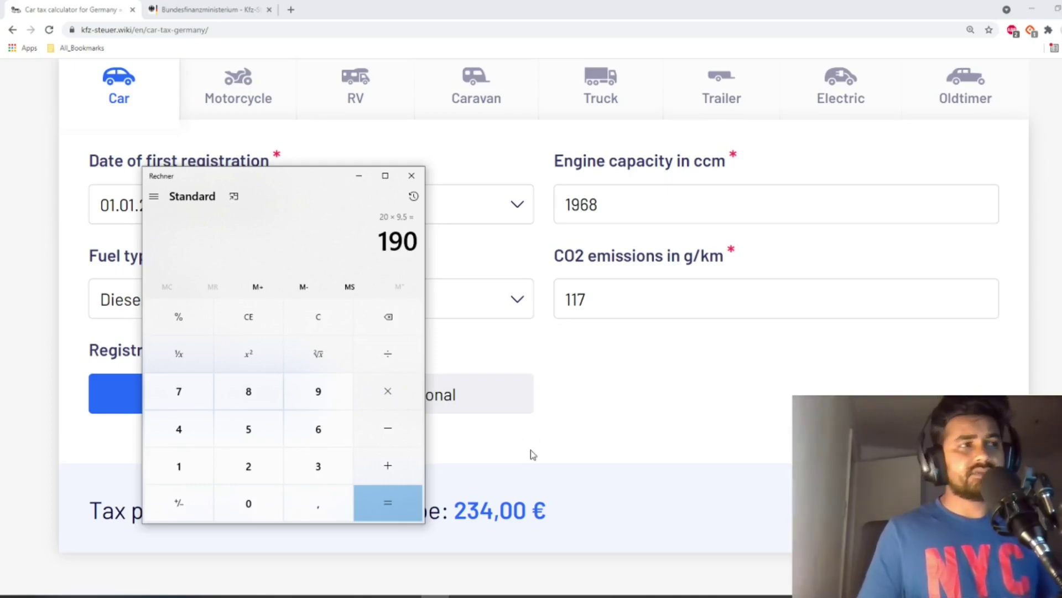
Add the 44 surcharge to get 234, then bring the browser forward
left_click(397, 471)
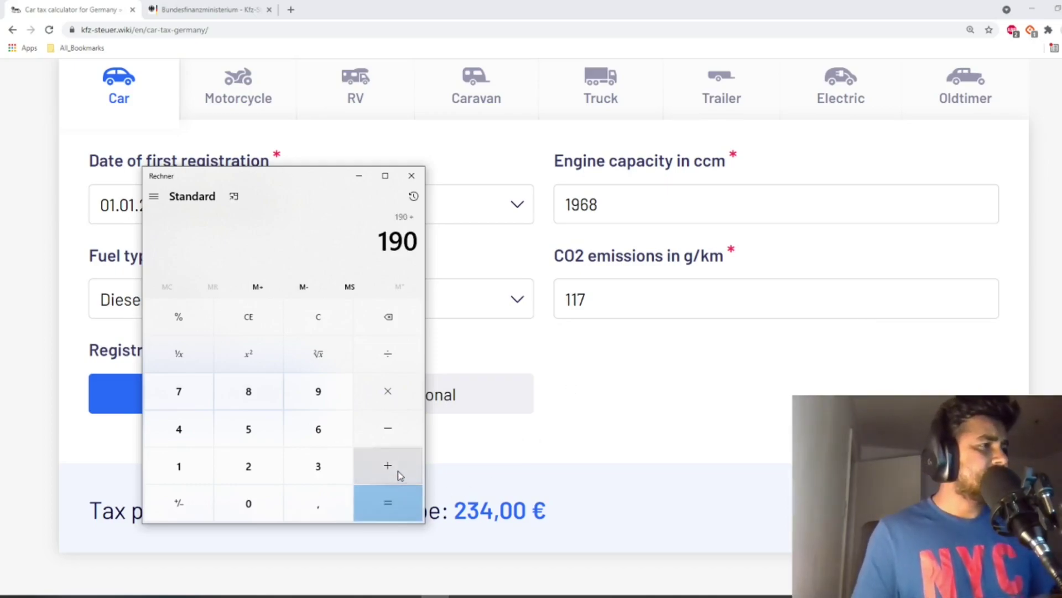
left_click(191, 434)
left_click(191, 432)
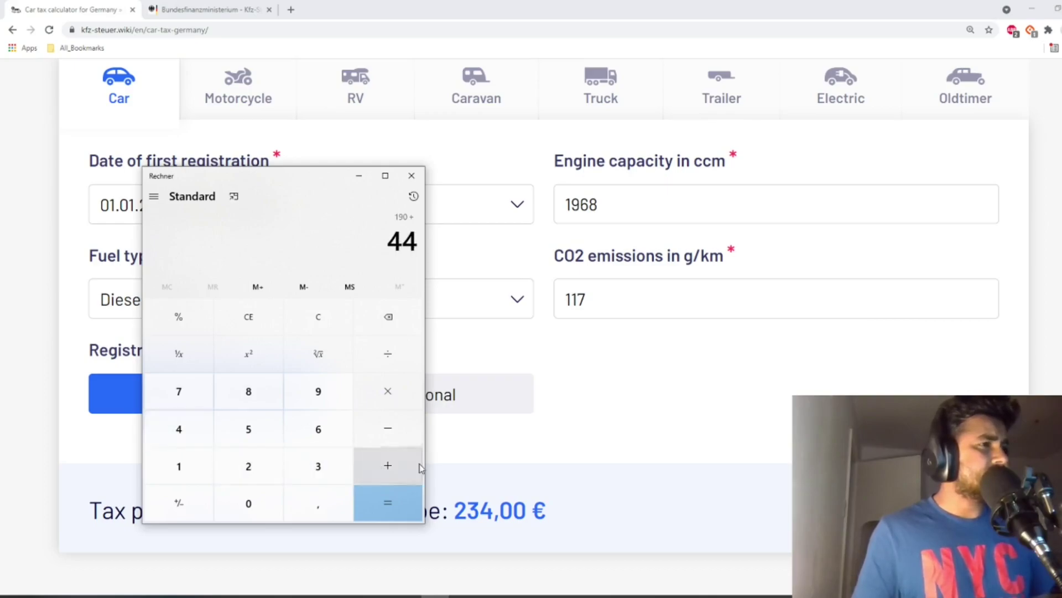
mouse_move(565, 264)
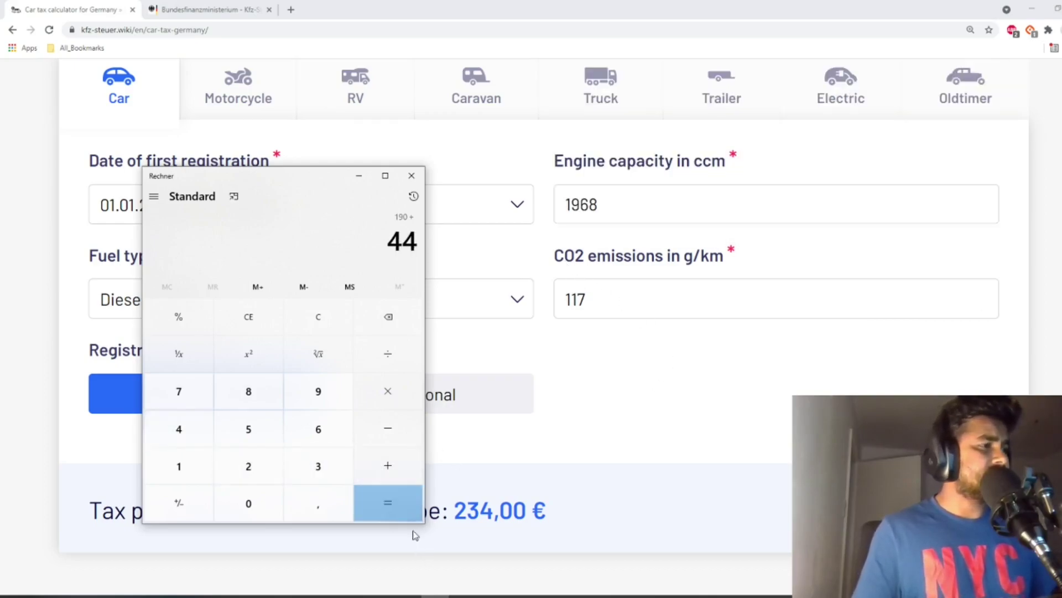
left_click(401, 514)
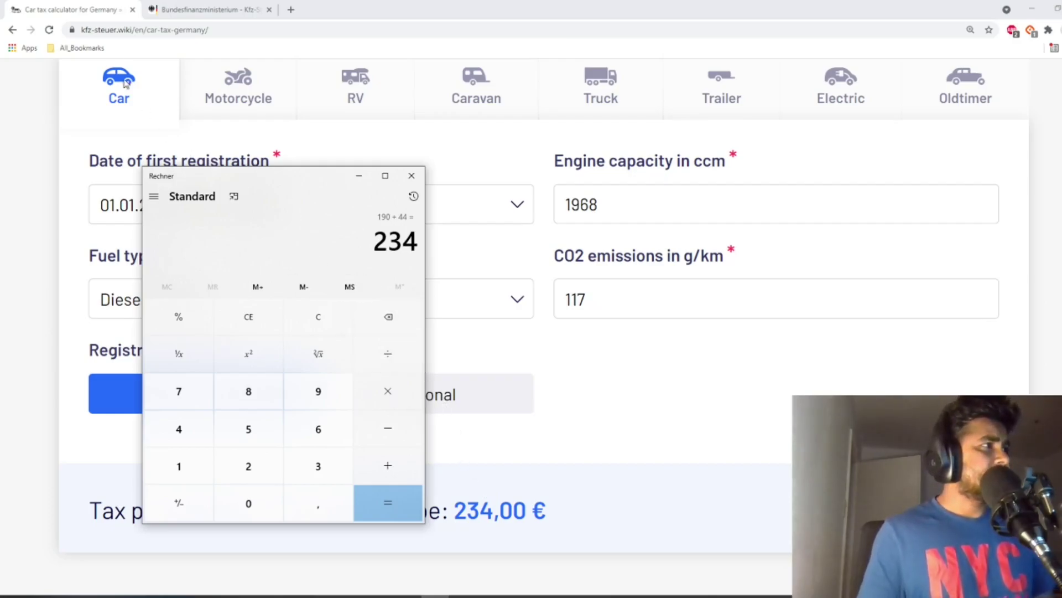
left_click(98, 7)
Switch to the Bundesfinanzministerium Kfz-Steuer-Rechner tab and review the Fahrzeugart vehicle-type options
left_click(188, 4)
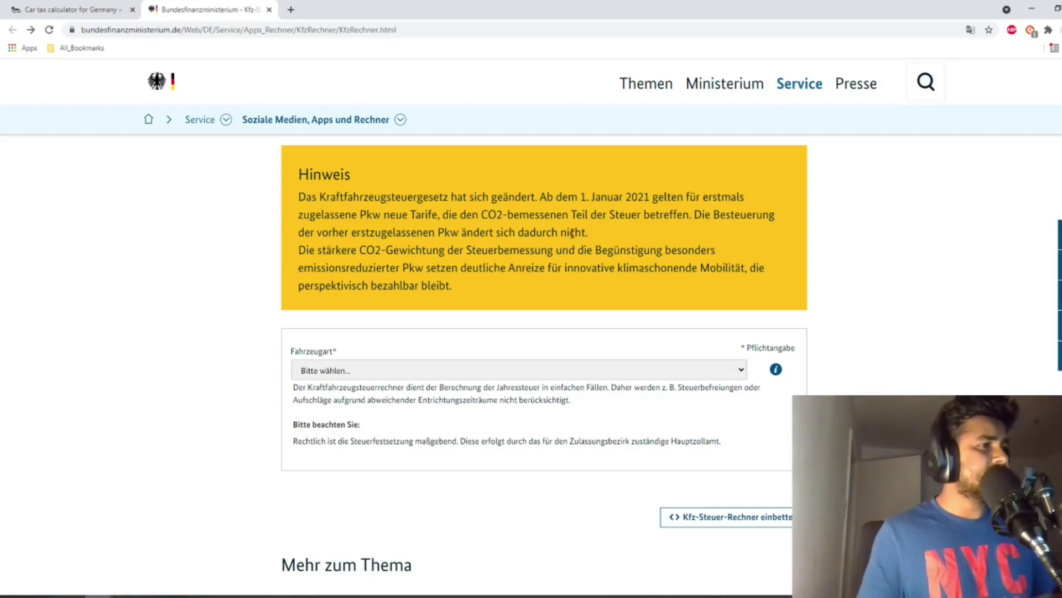
scroll(849, 335, "down", 1)
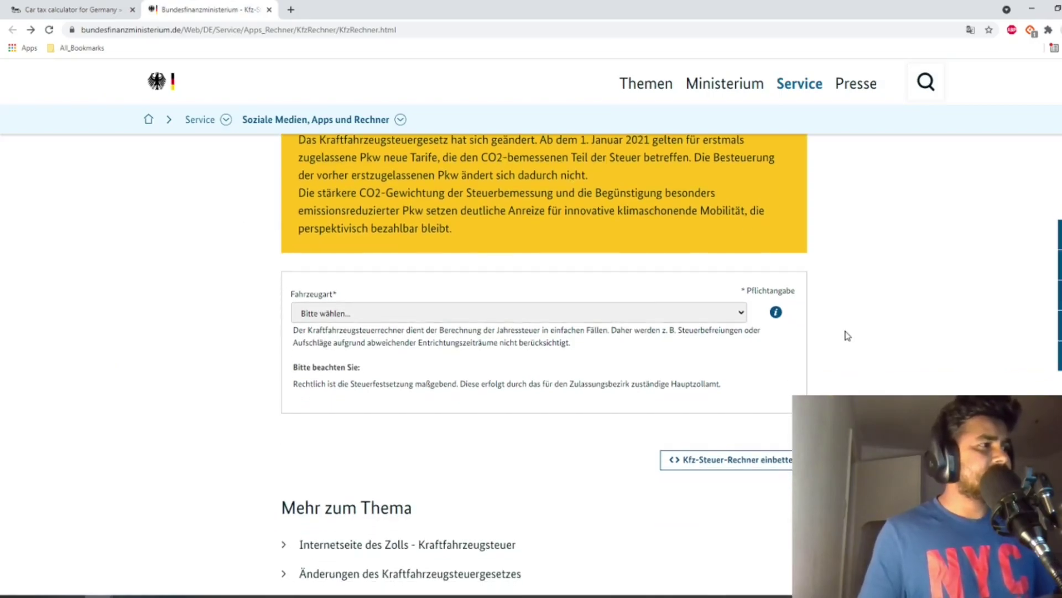
left_click(529, 315)
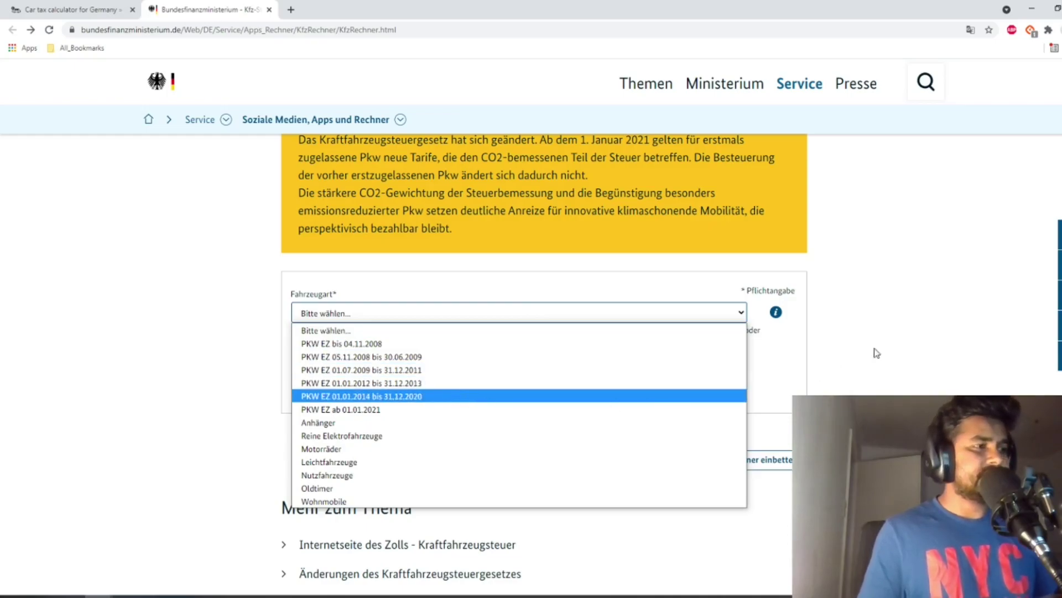
left_click(913, 341)
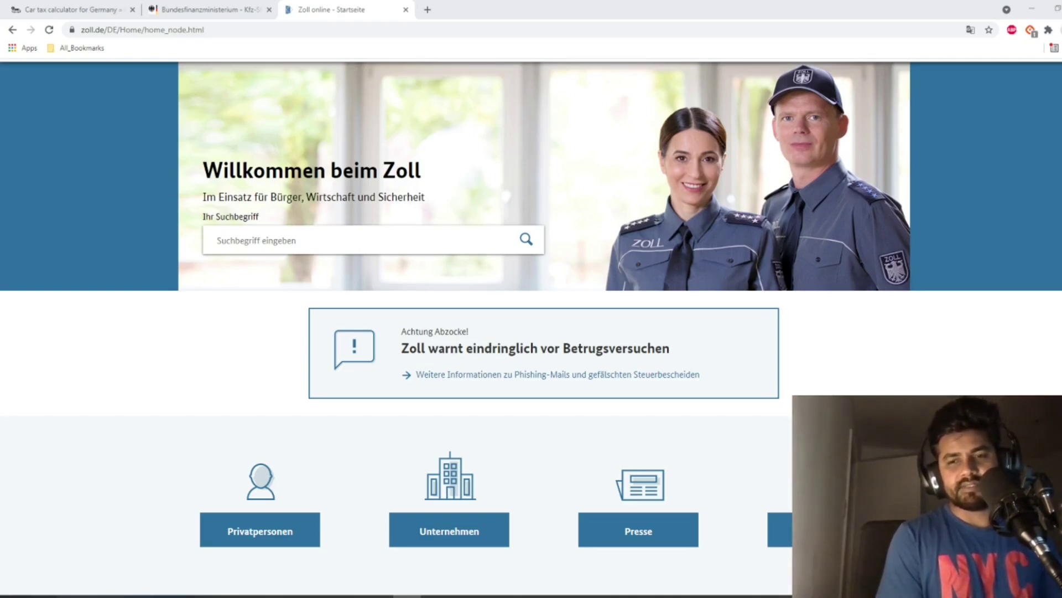
Close the Zoll online tab with Ctrl+W to return to the 234,00 € result
key("ctrl+w")
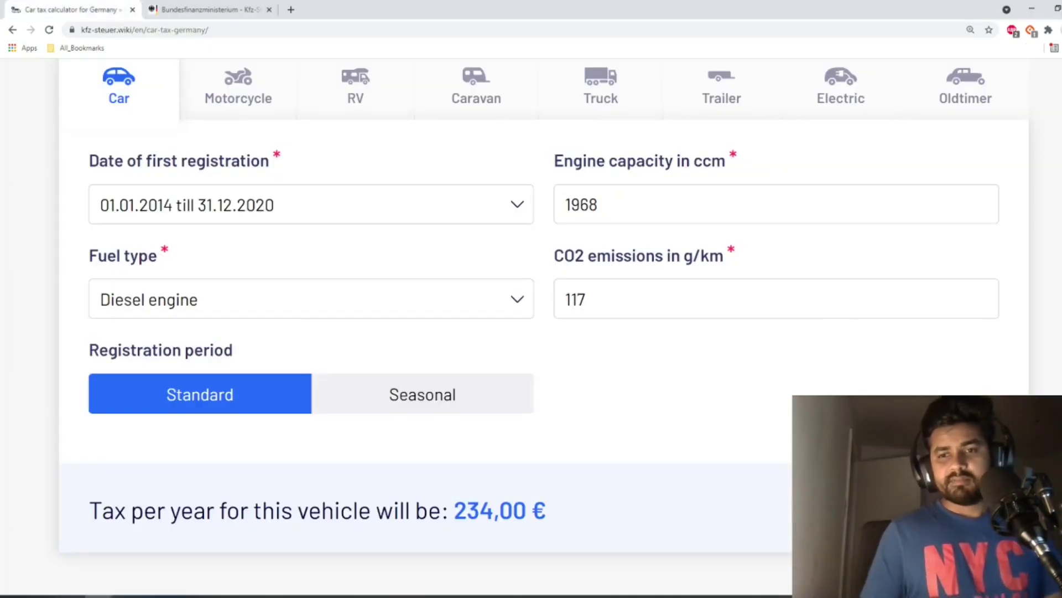